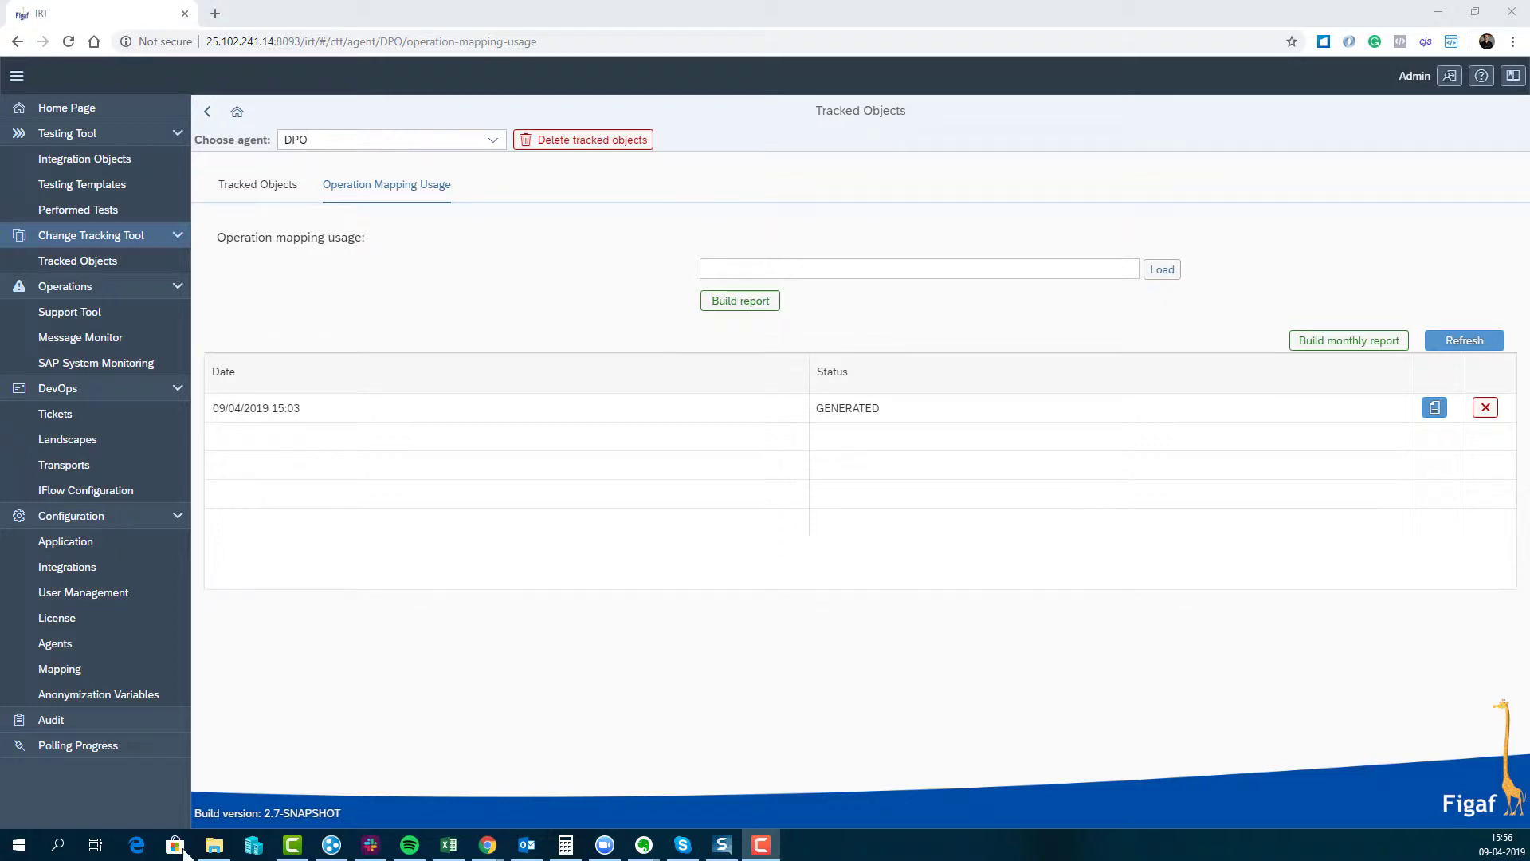
Build a new monthly operation mapping usage report for the DPO agent and refresh the report list
{"action": "left_click", "coordinate": [1295, 346]}
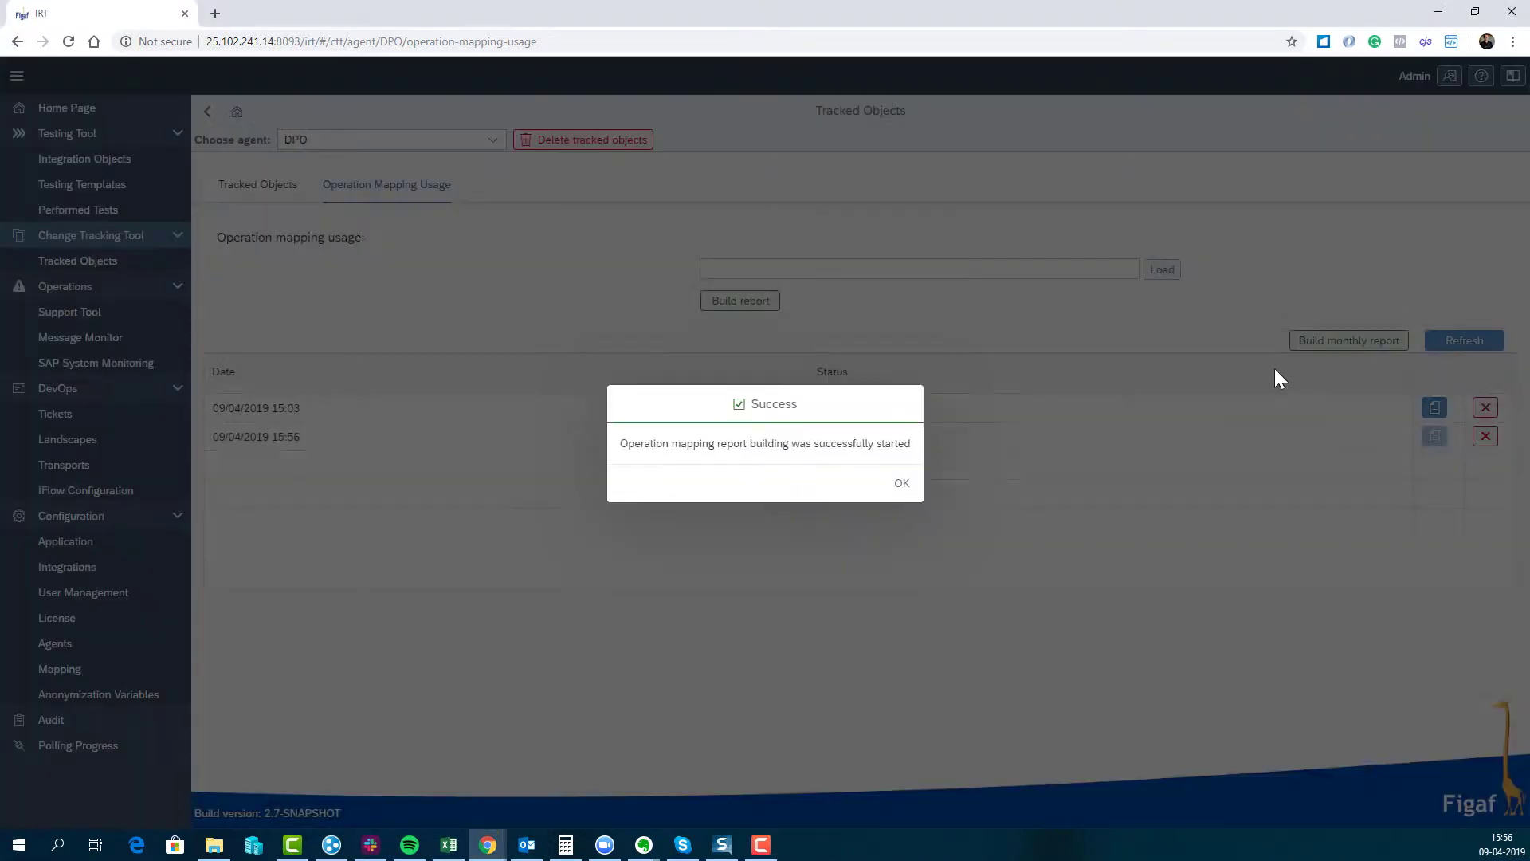
{"action": "left_click", "coordinate": [900, 483]}
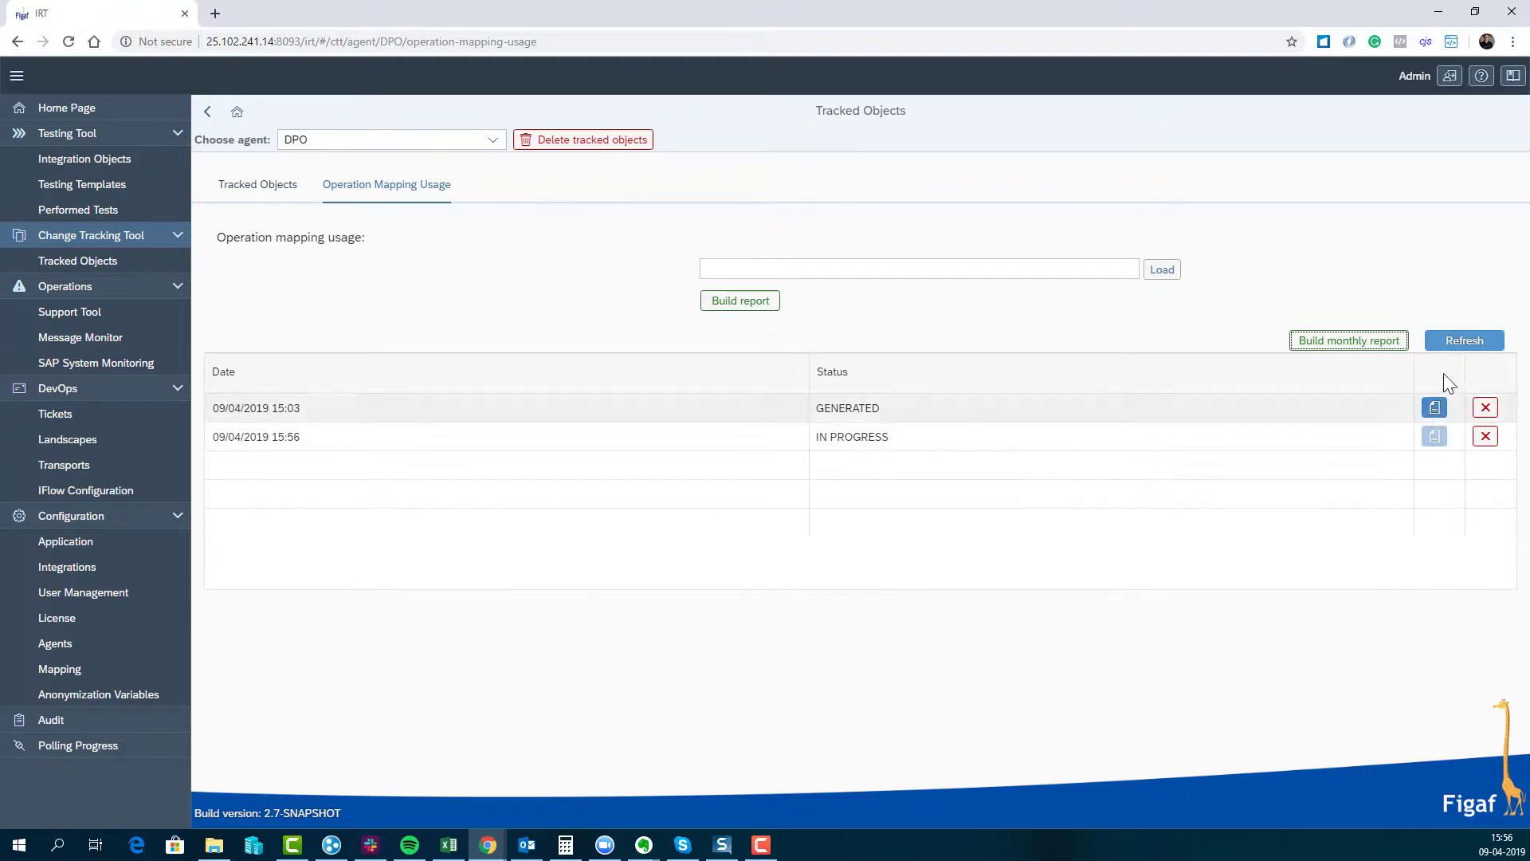
{"action": "left_click", "coordinate": [1450, 343]}
Download the newly generated 09/04/2019 15:56 report, open it in Excel and maximize its window
{"action": "left_click", "coordinate": [1437, 441]}
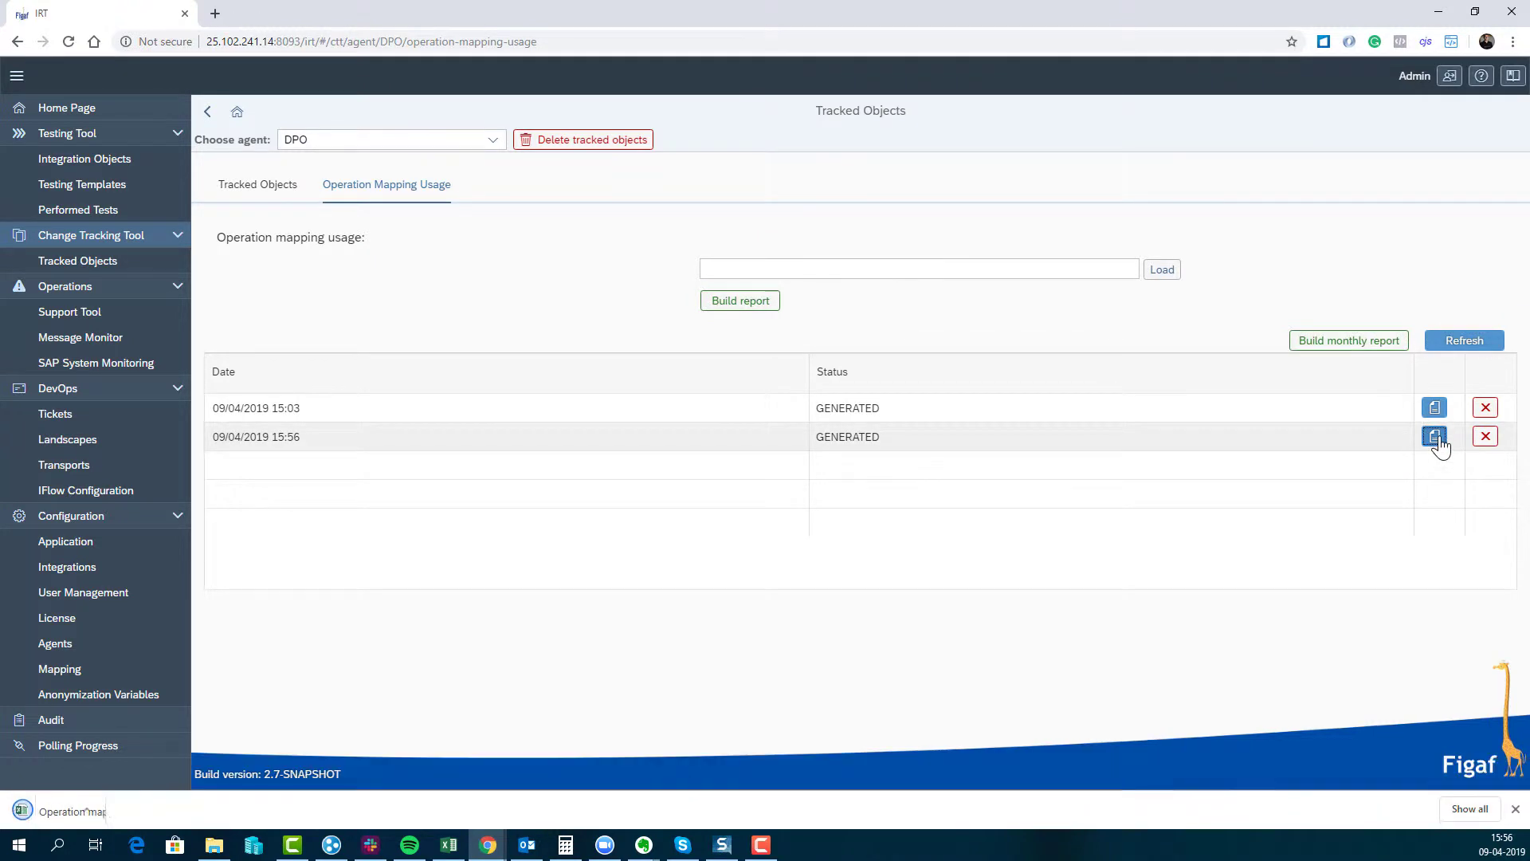
{"action": "left_click", "coordinate": [94, 811]}
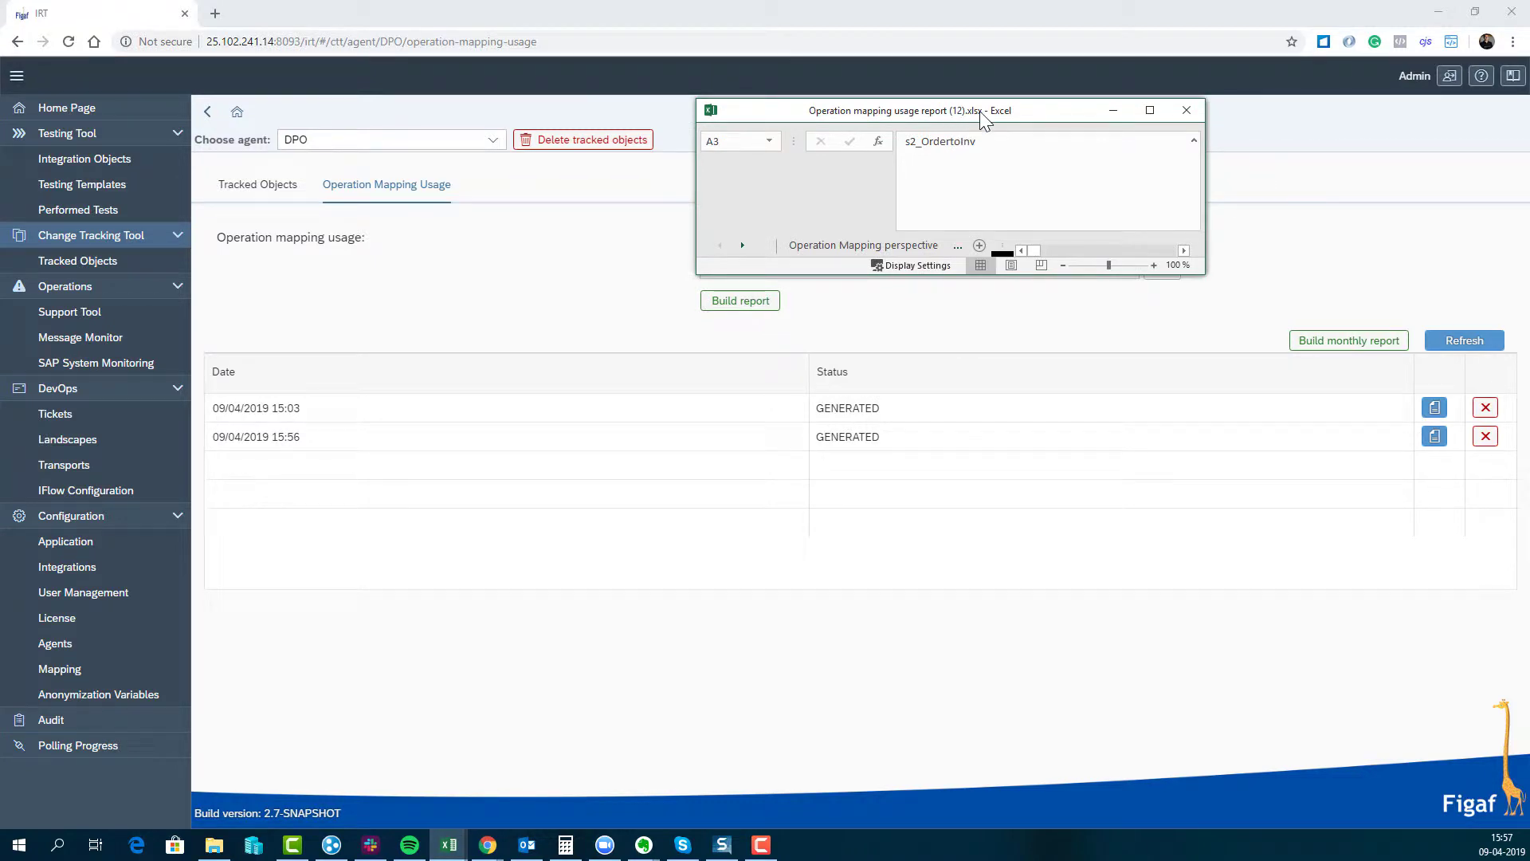
{"action": "double_click", "coordinate": [979, 112]}
Examine the scenario interfaces and their related mappings on the Scenario perspective sheet
{"action": "left_click", "coordinate": [361, 408]}
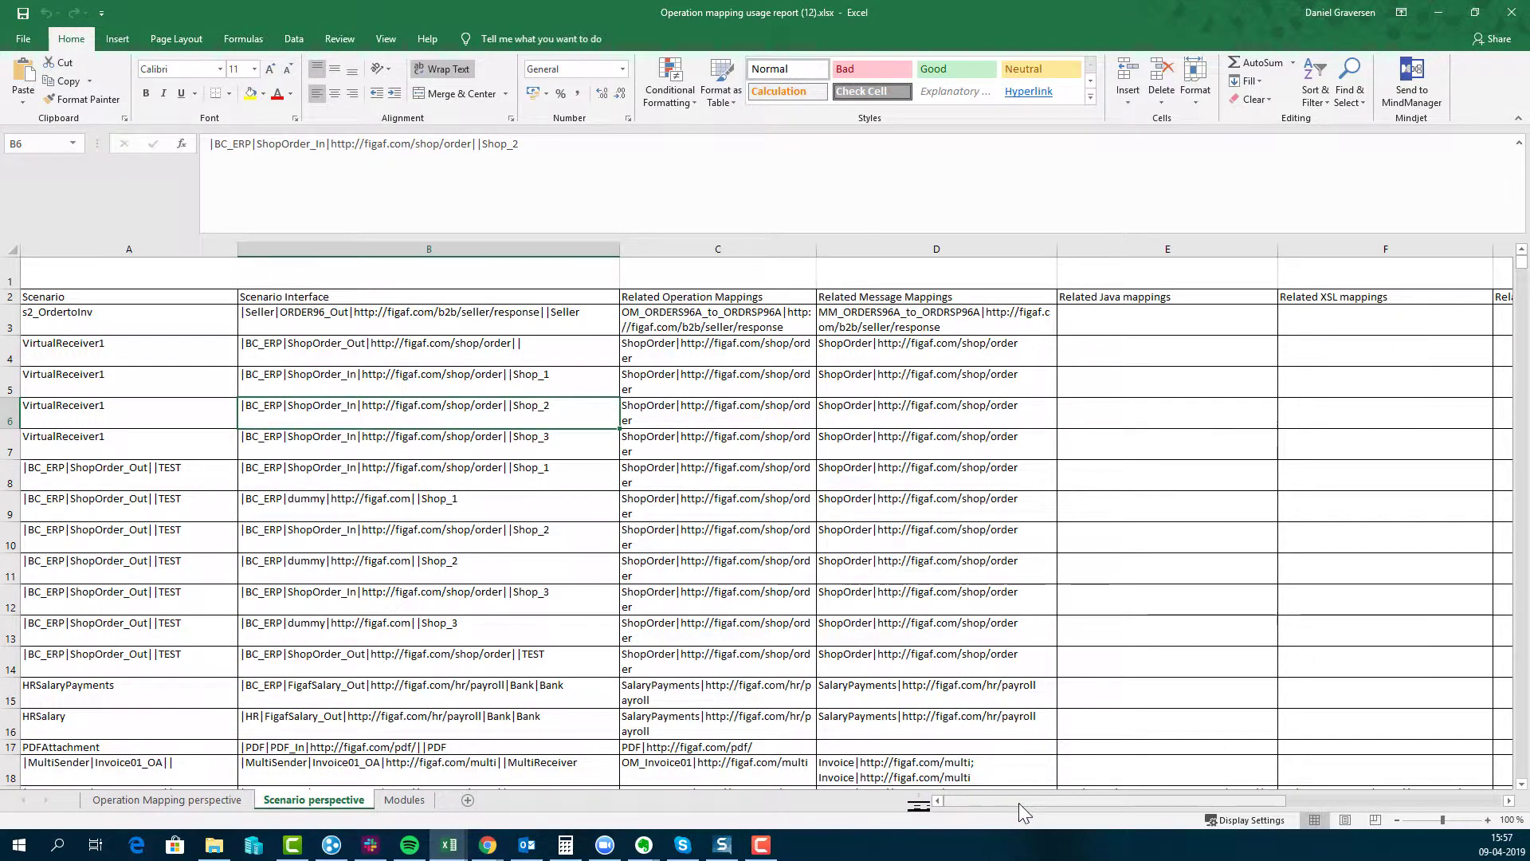
{"action": "left_click_drag", "start_coordinate": [1019, 804], "coordinate": [980, 787]}
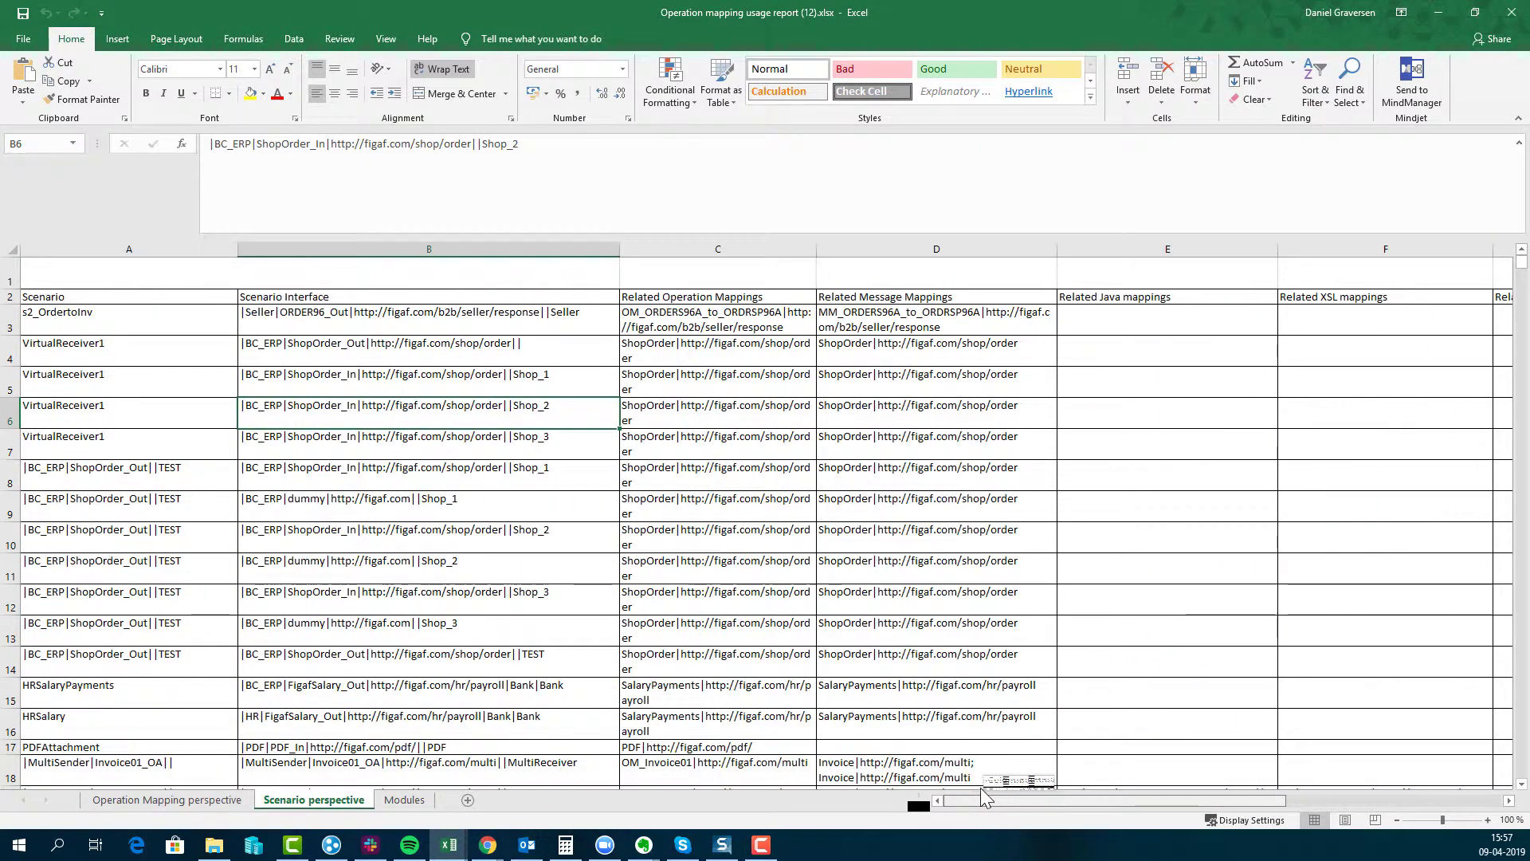
View the Operation Mapping perspective sheet and inspect the related scenarios of the ShopOrder operation mapping
{"action": "left_click", "coordinate": [232, 804]}
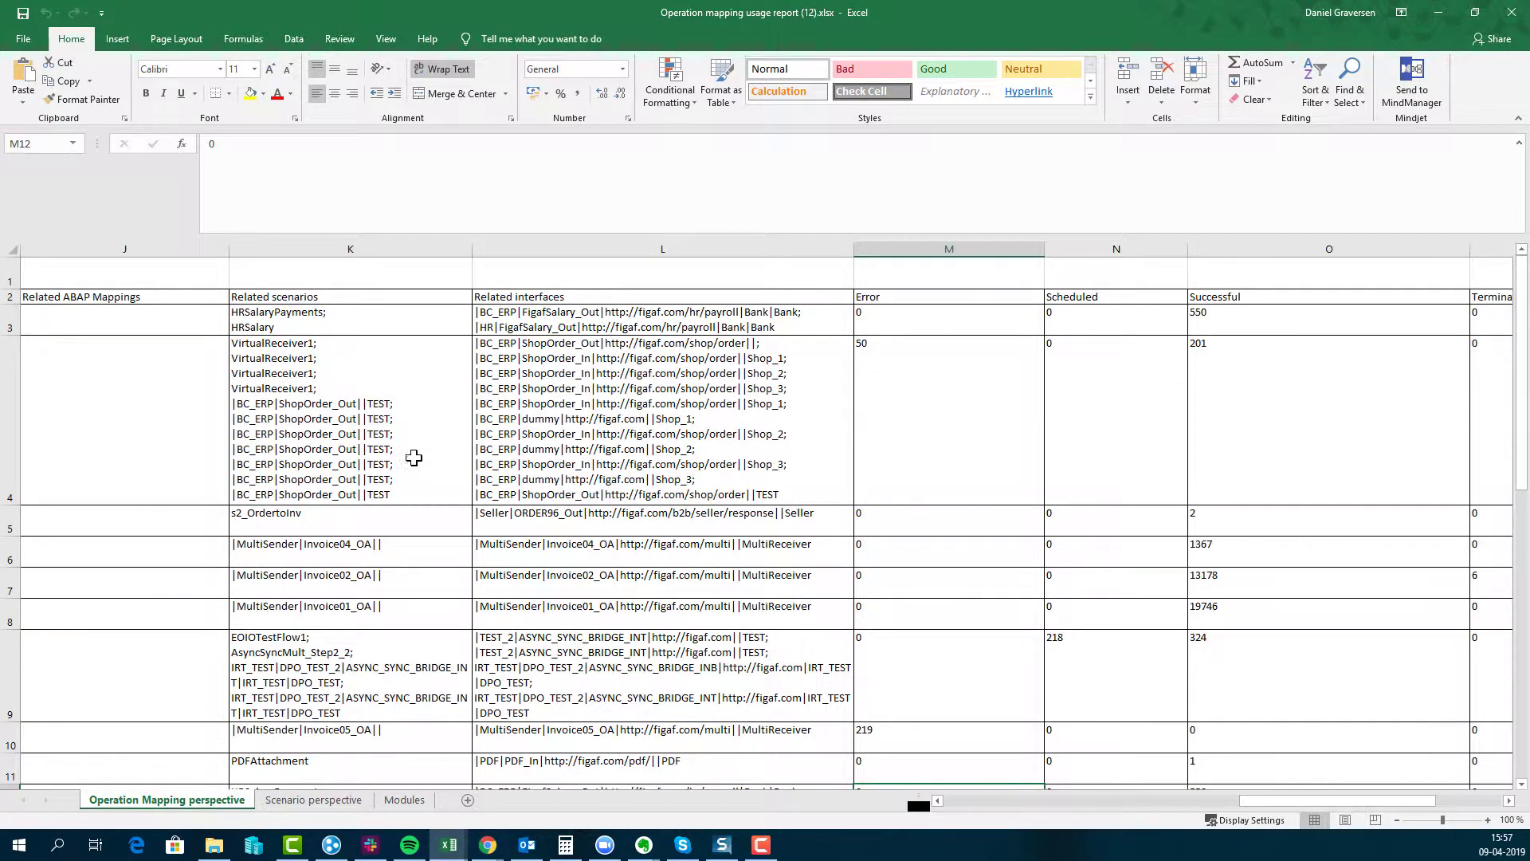
{"action": "left_click", "coordinate": [432, 431]}
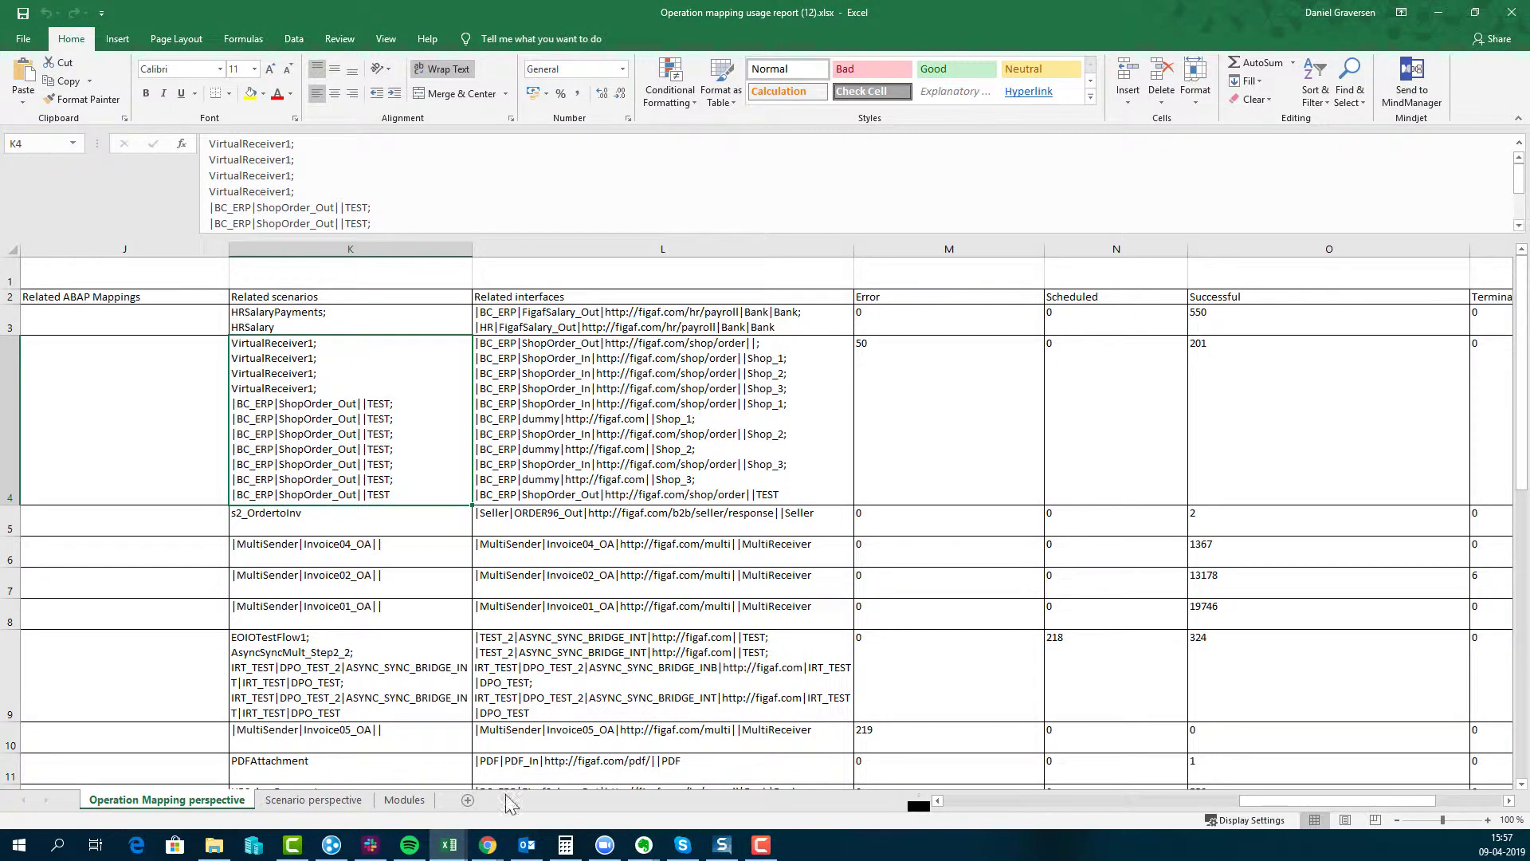
{"action": "left_click_drag", "start_coordinate": [1250, 800], "coordinate": [940, 787]}
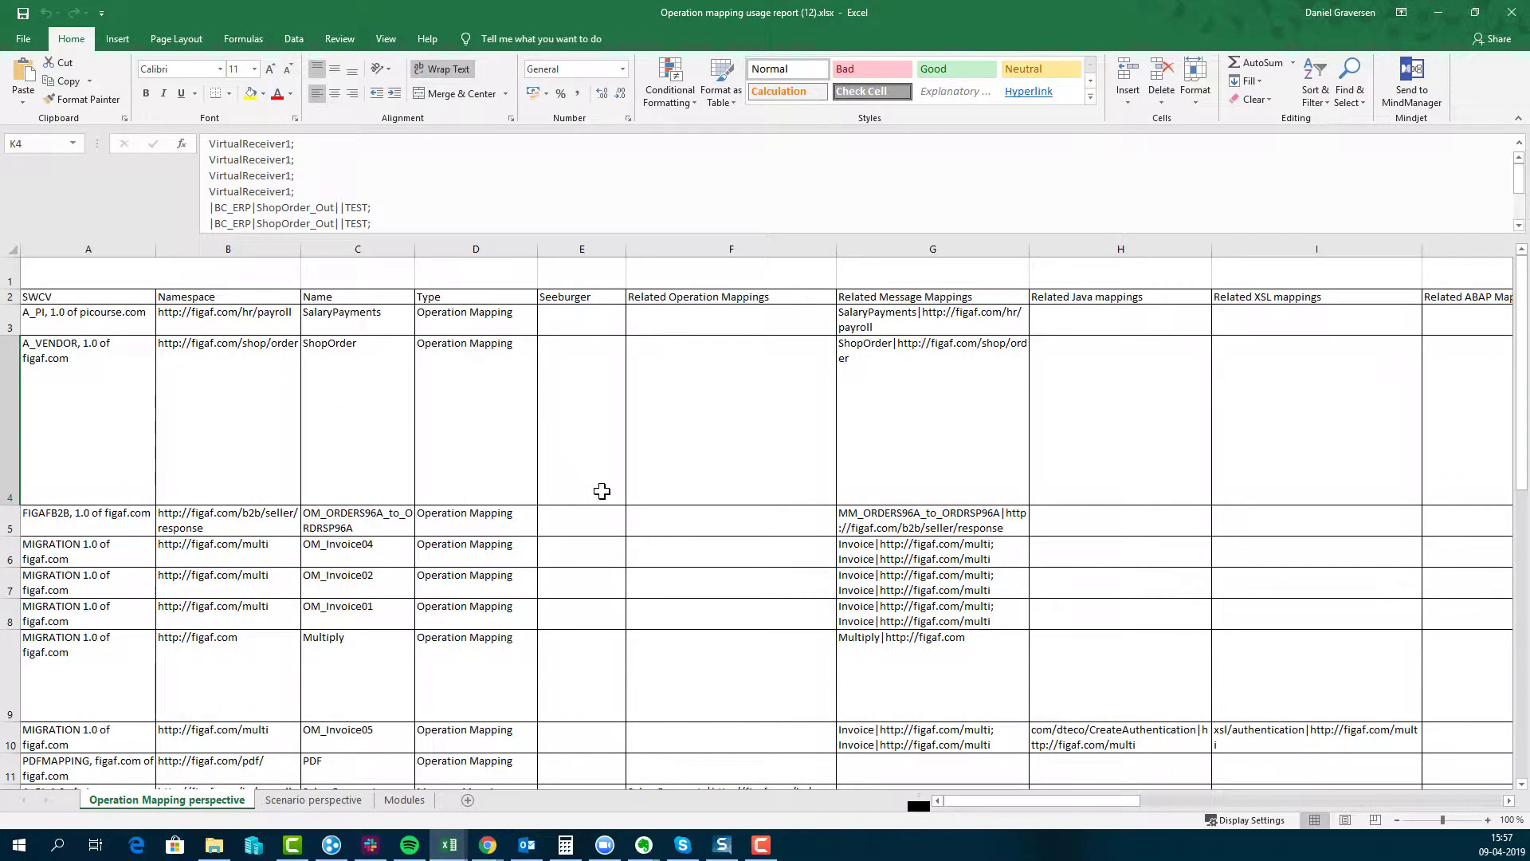
Examine the message mapping rows and the operation mappings related to the Invoice message mapping in row 15
{"action": "scroll", "coordinate": [574, 558], "scroll_direction": "down", "scroll_amount": 5}
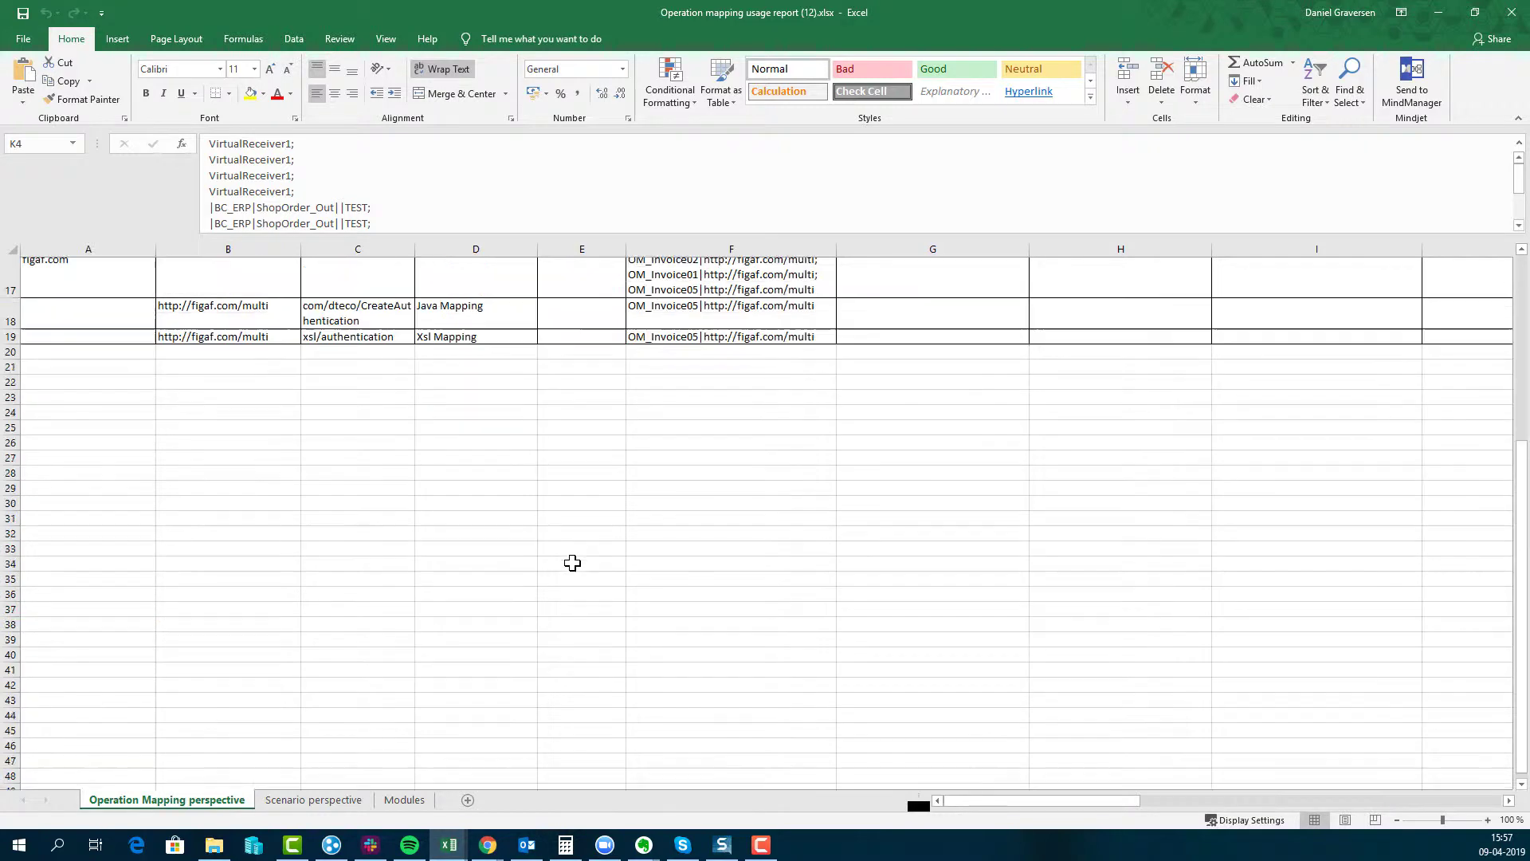
{"action": "scroll", "coordinate": [574, 563], "scroll_direction": "up", "scroll_amount": 2}
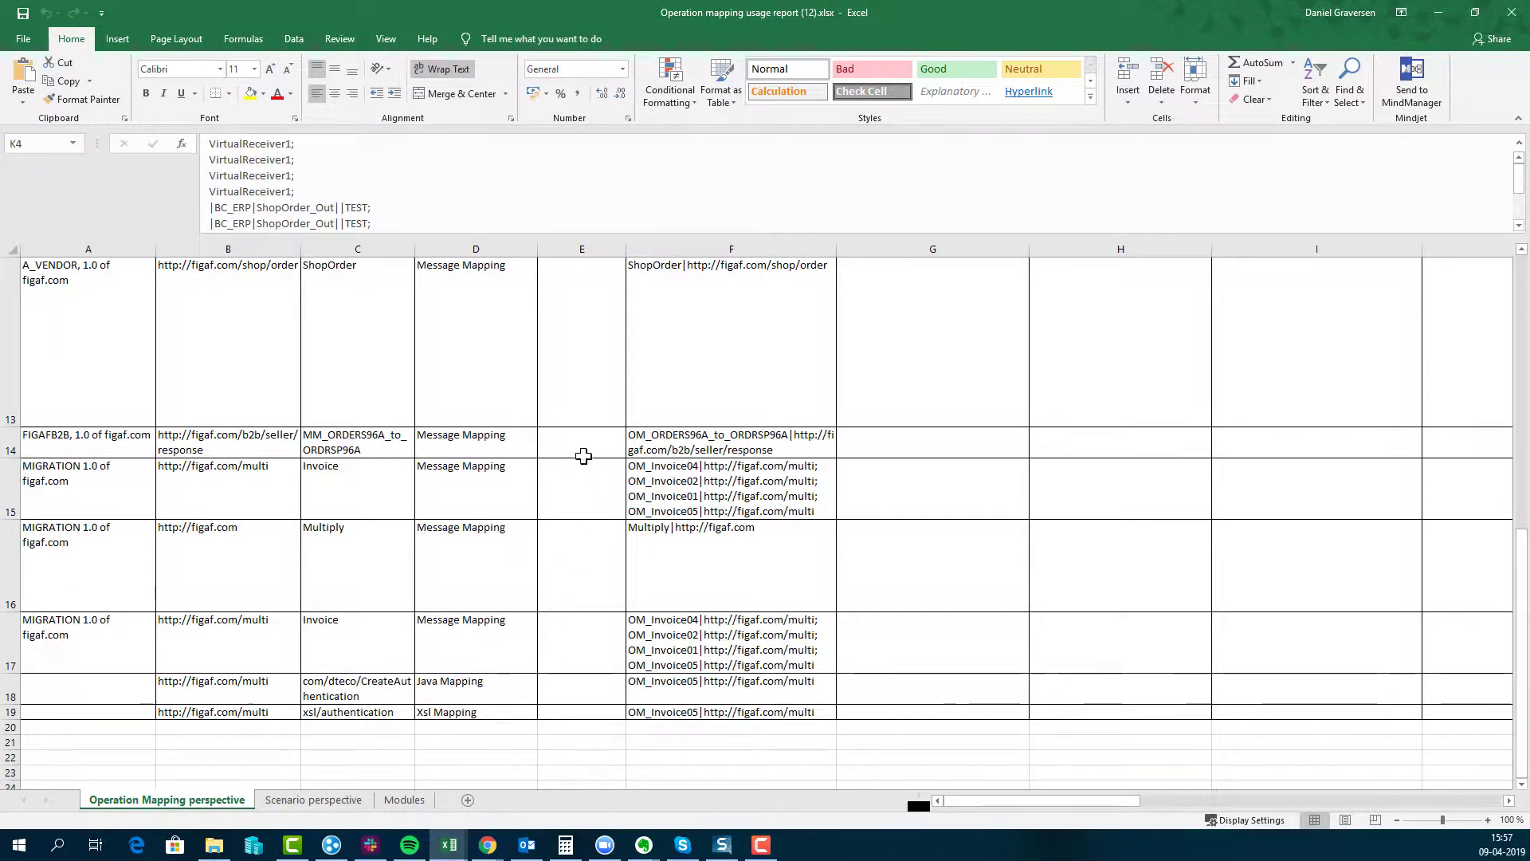
{"action": "left_click", "coordinate": [478, 344]}
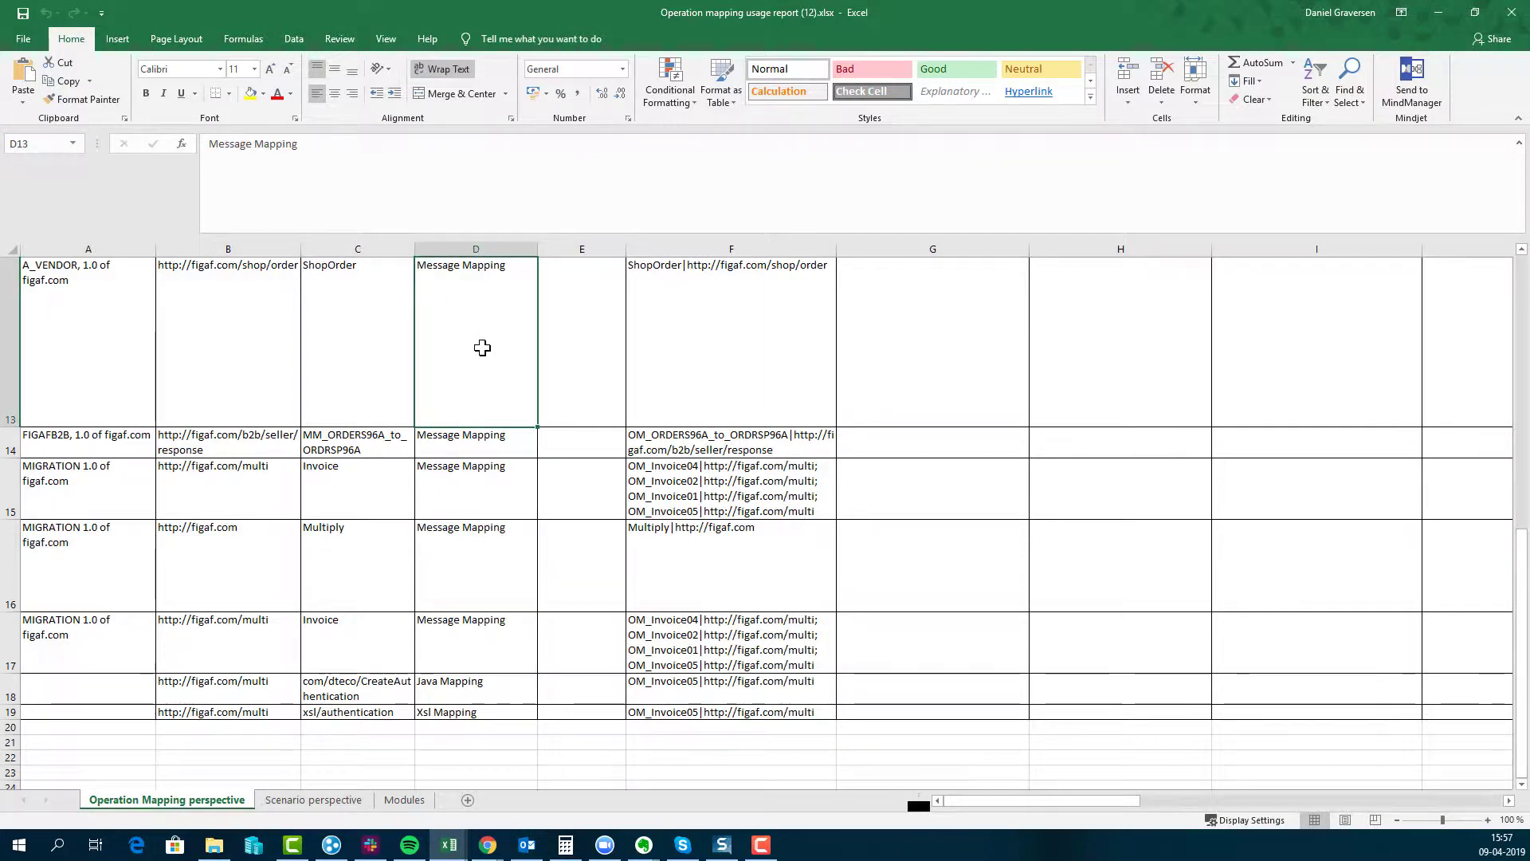
{"action": "scroll", "coordinate": [564, 424], "scroll_direction": "up", "scroll_amount": 1}
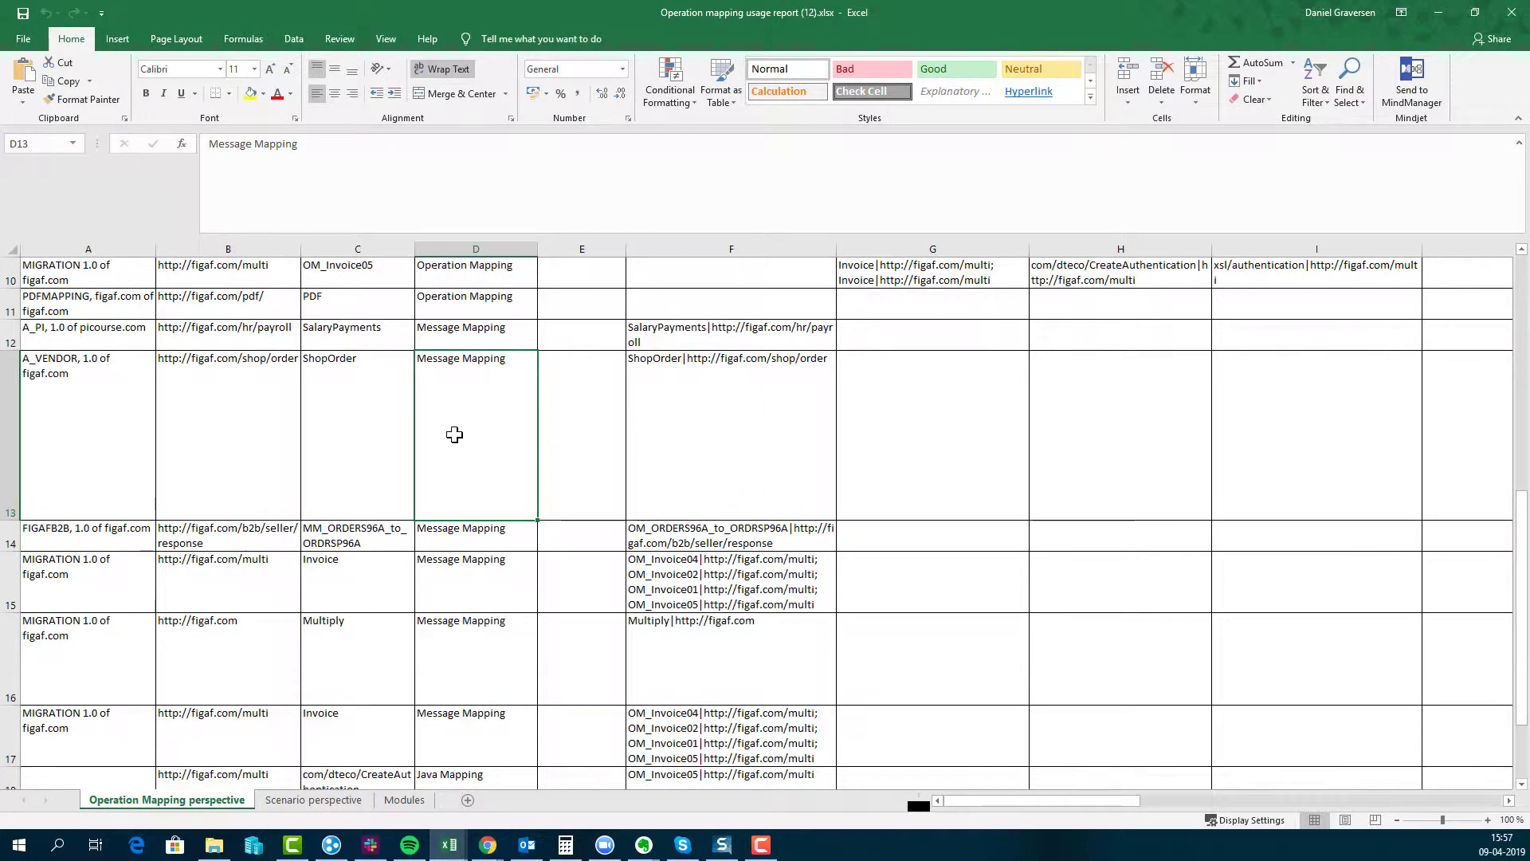
{"action": "left_click", "coordinate": [420, 568]}
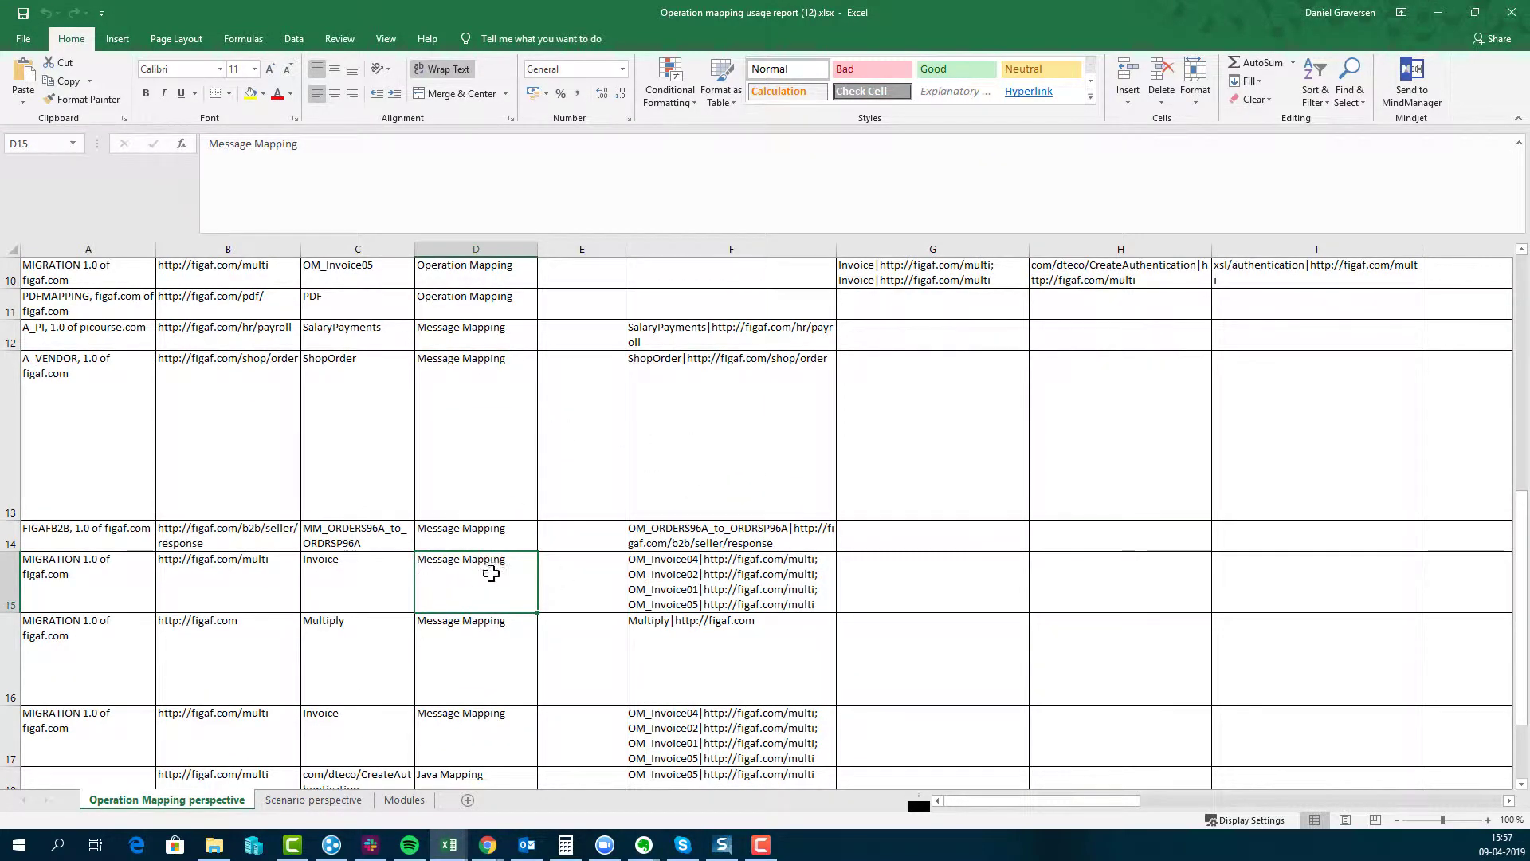
{"action": "left_click", "coordinate": [630, 577]}
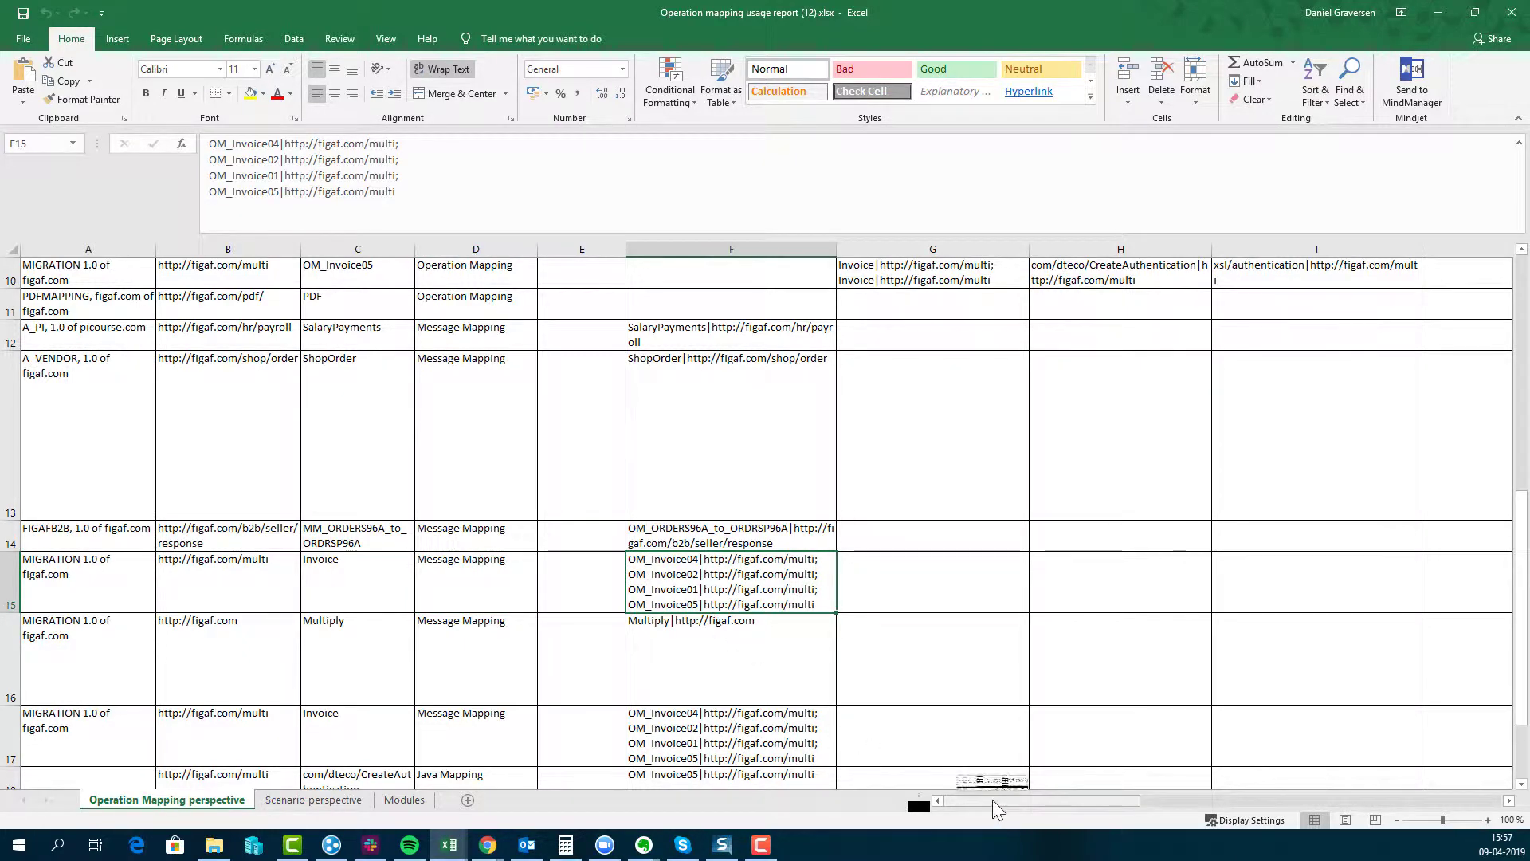
Examine the Number of test cases column across all mappings on the Operation Mapping perspective sheet
{"action": "left_click_drag", "start_coordinate": [992, 800], "coordinate": [1322, 547]}
{"action": "scroll", "coordinate": [1322, 550], "scroll_direction": "up", "scroll_amount": 3}
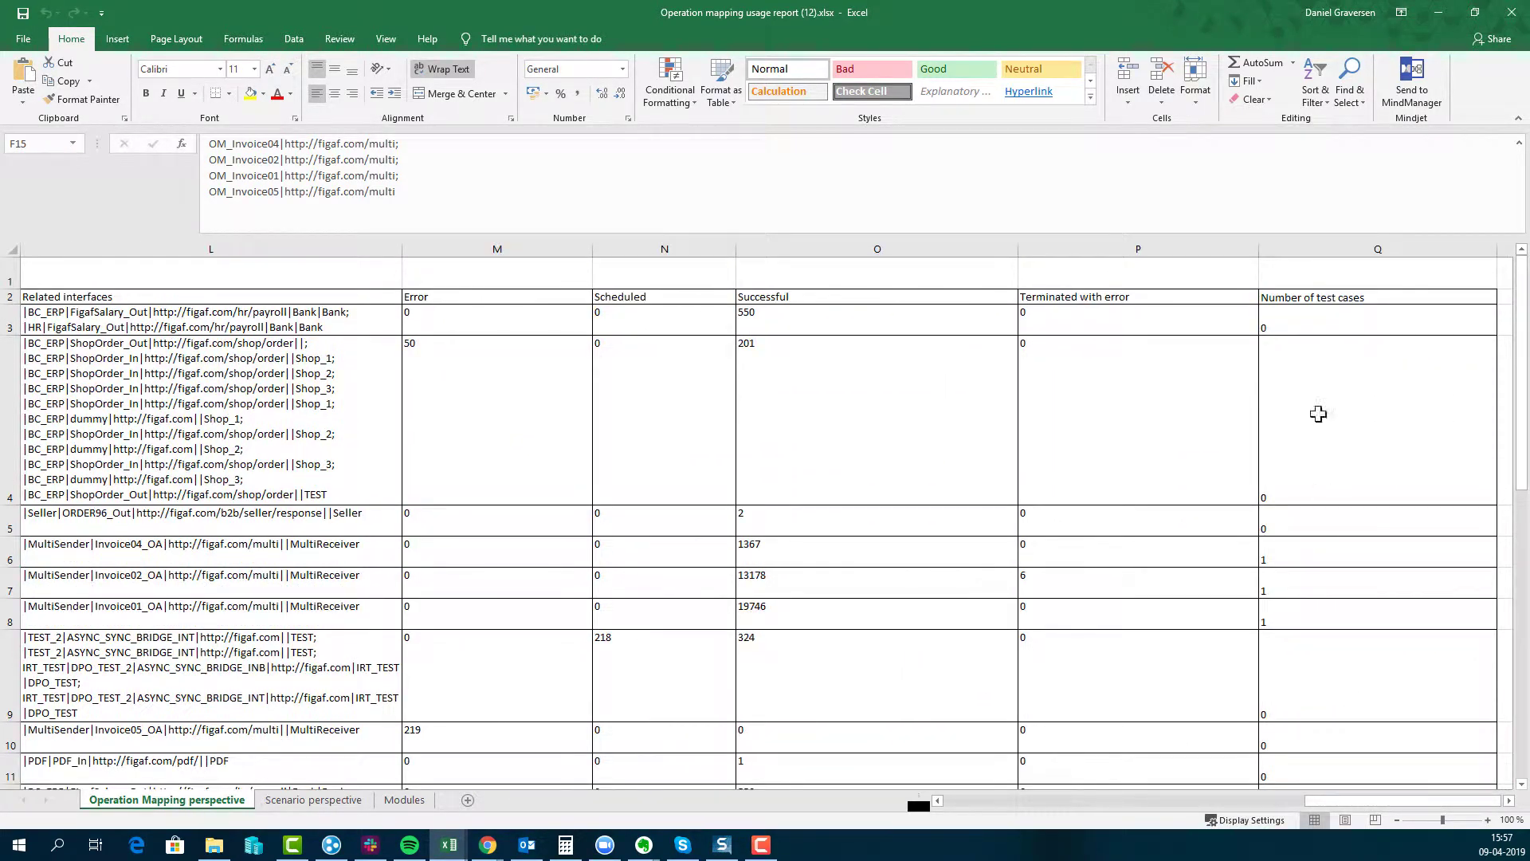
{"action": "left_click", "coordinate": [1309, 297]}
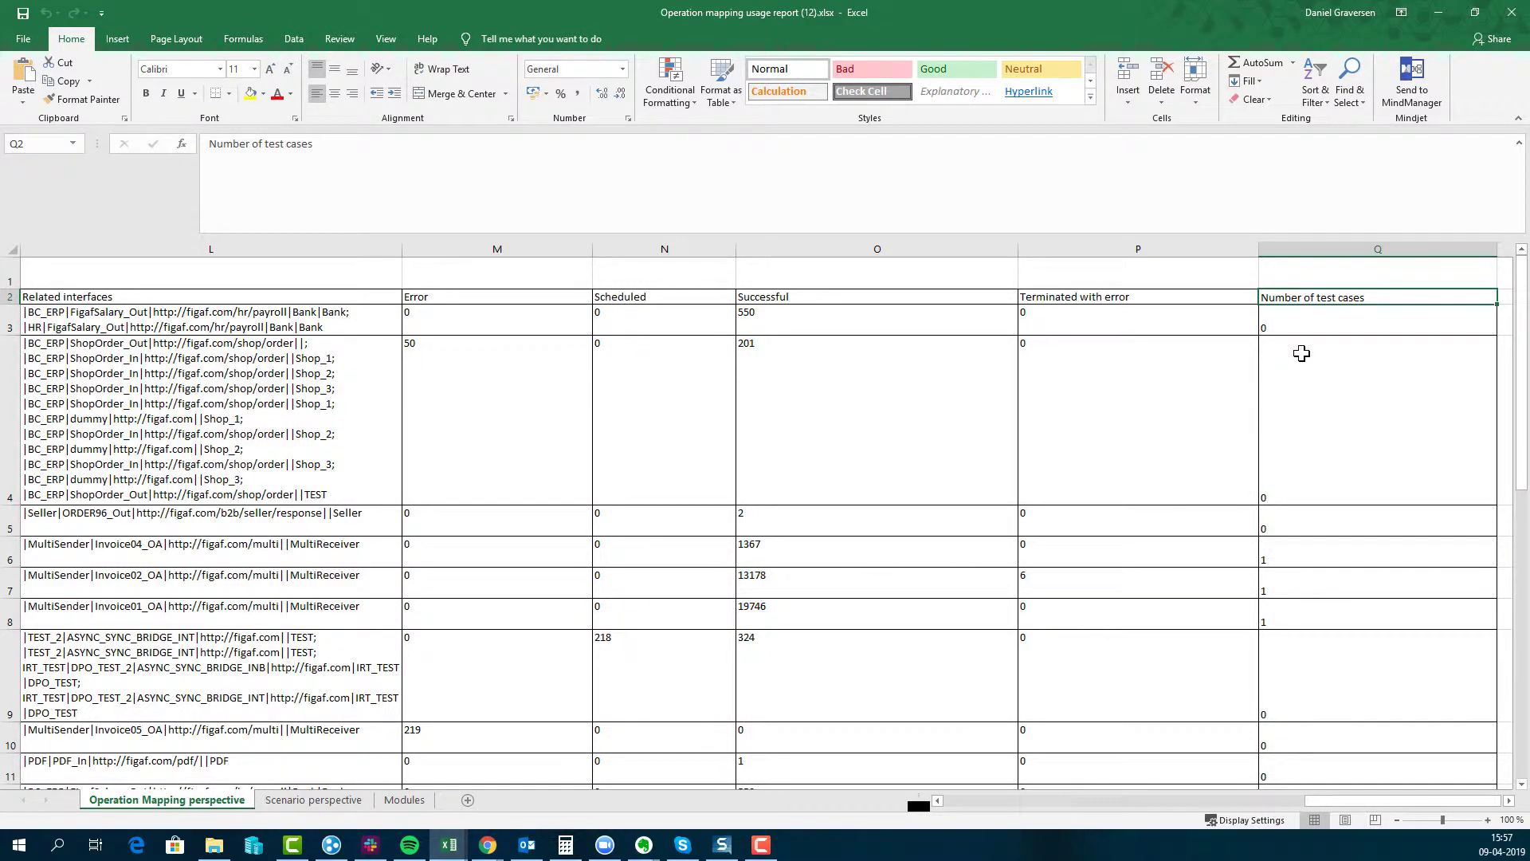
{"action": "scroll", "coordinate": [1302, 353], "scroll_direction": "down", "scroll_amount": 3}
{"action": "scroll", "coordinate": [1300, 347], "scroll_direction": "up", "scroll_amount": 3}
{"action": "scroll", "coordinate": [1285, 451], "scroll_direction": "down", "scroll_amount": 5}
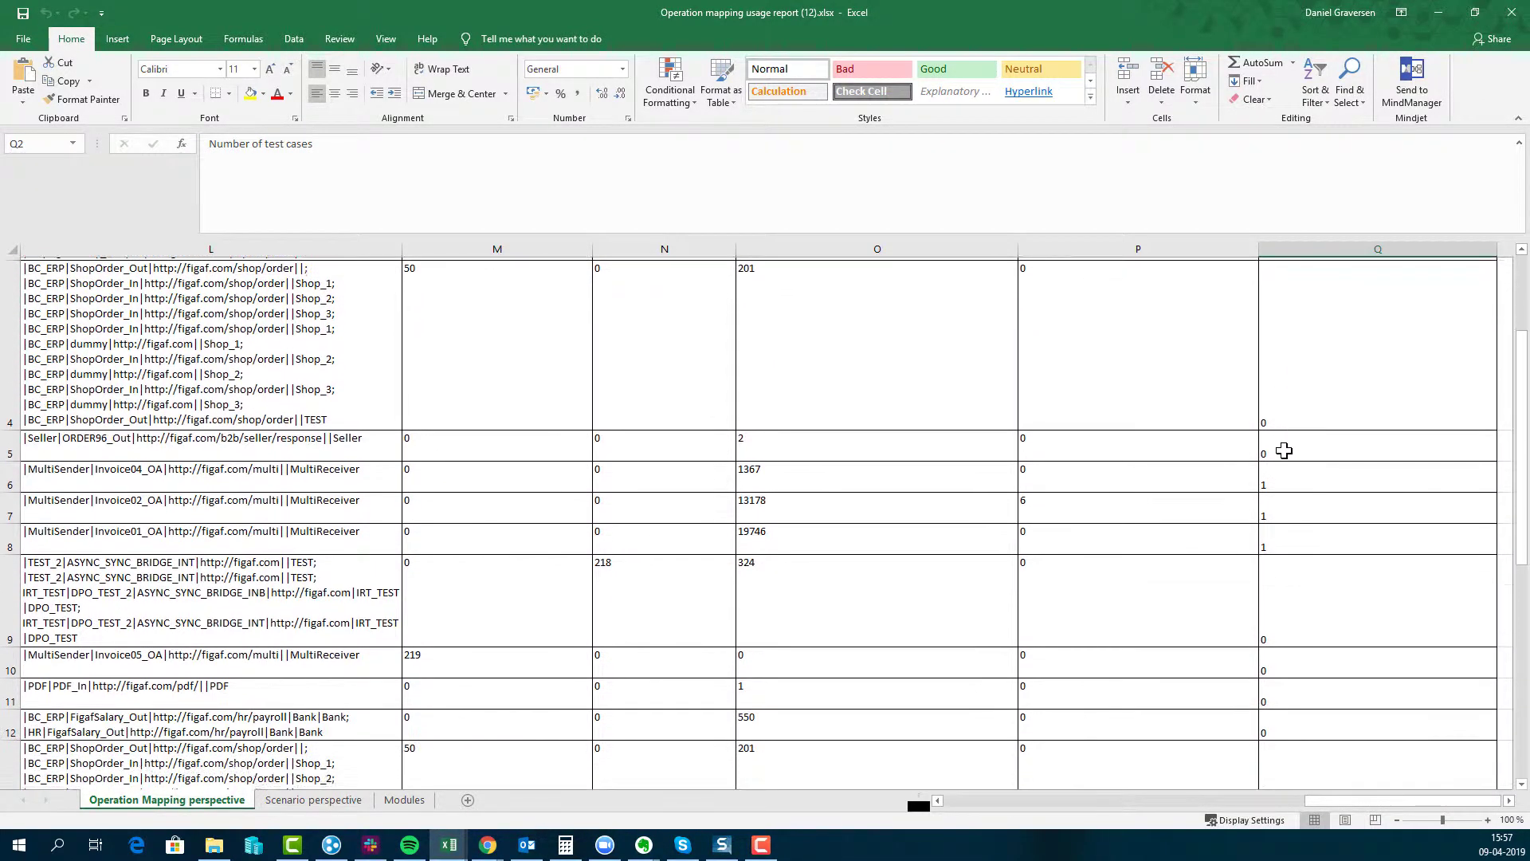
{"action": "scroll", "coordinate": [1281, 452], "scroll_direction": "up", "scroll_amount": 1}
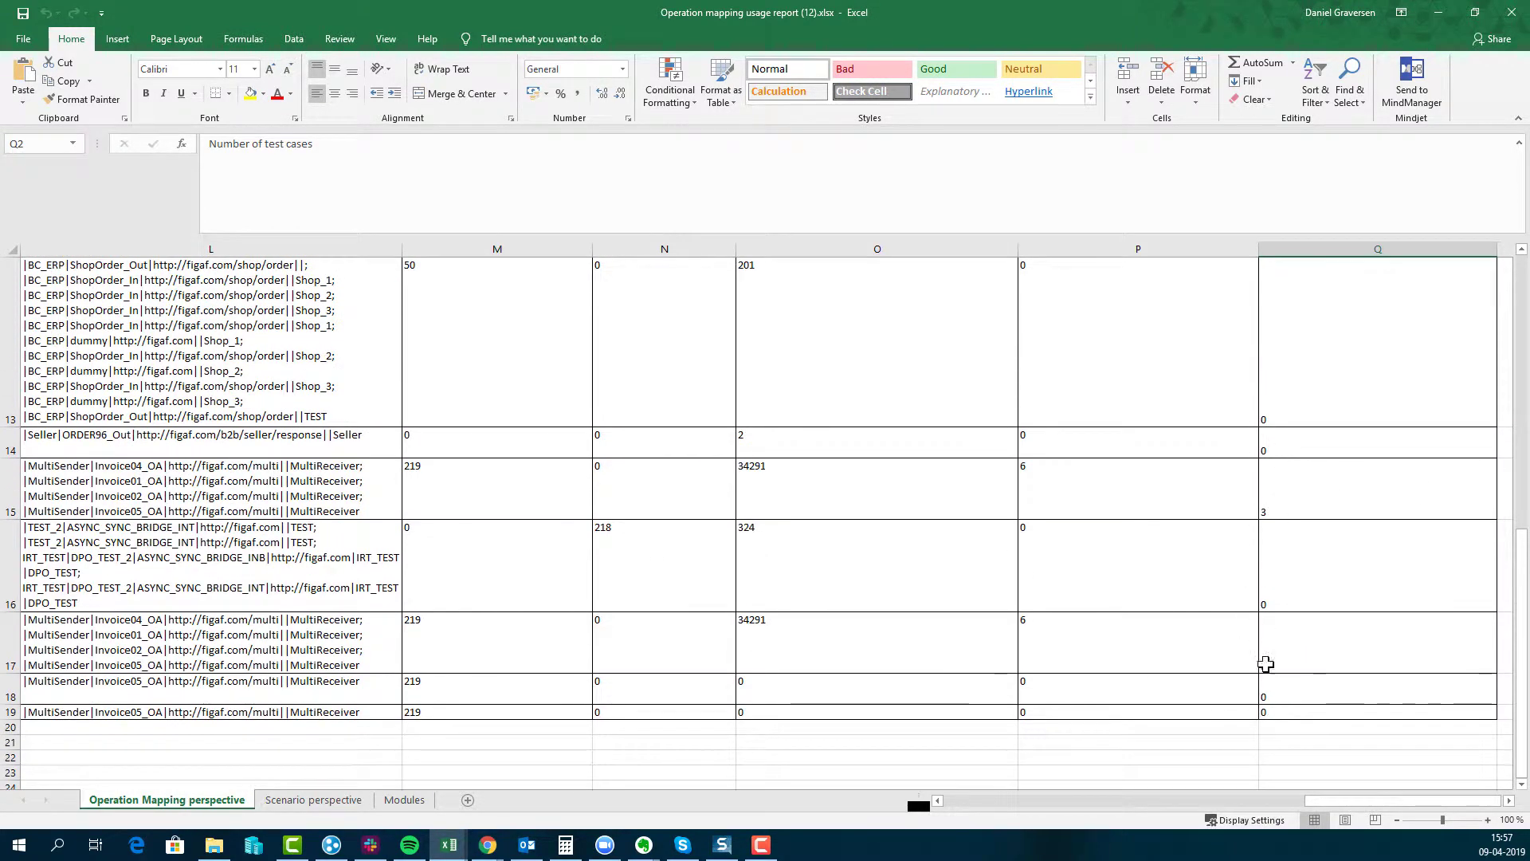
{"action": "left_click", "coordinate": [1292, 665]}
{"action": "left_click", "coordinate": [1301, 600]}
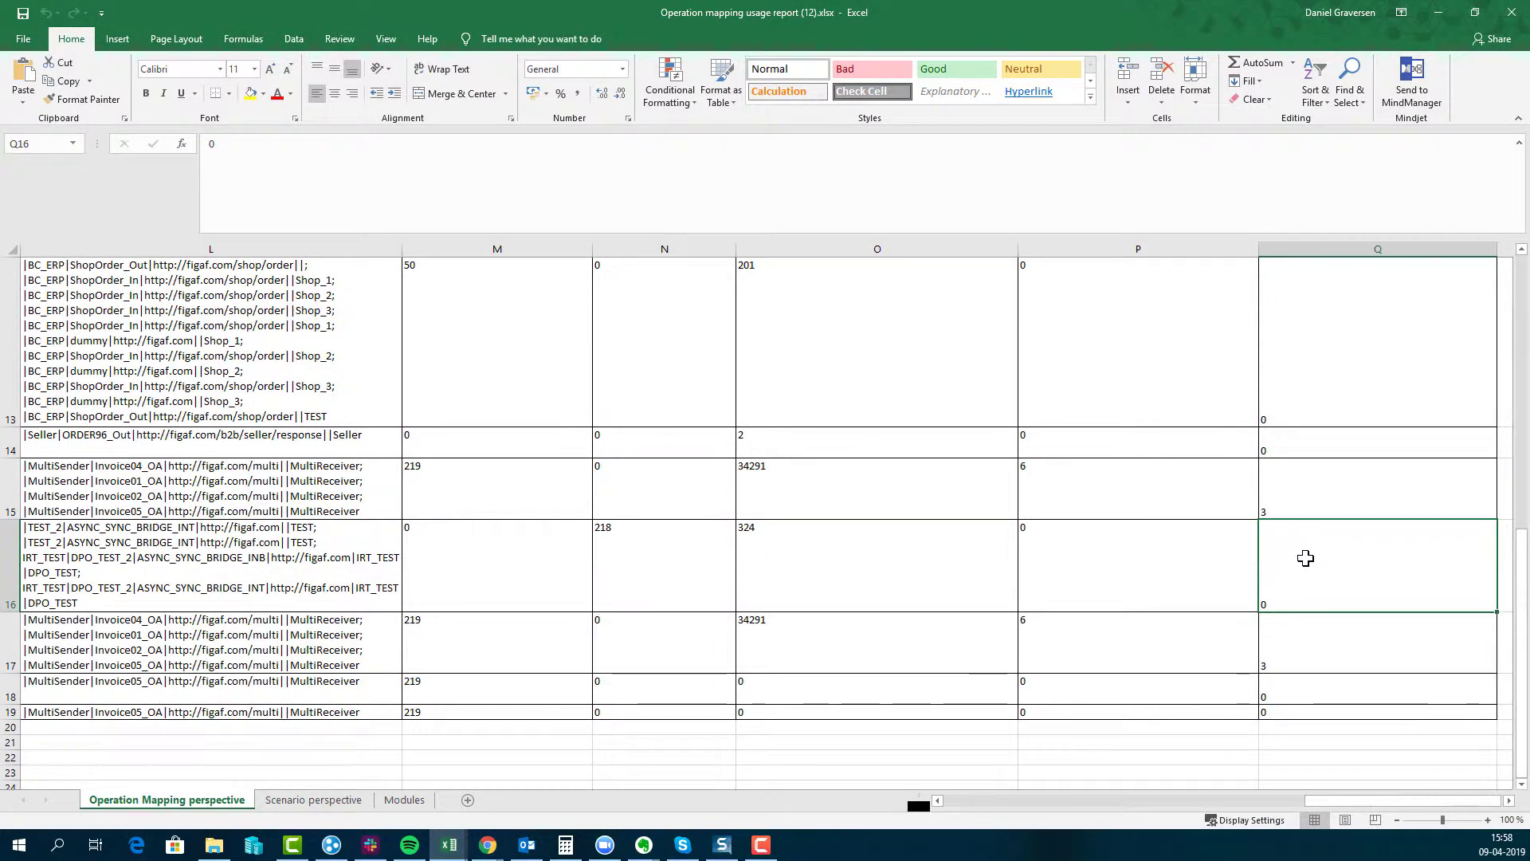
{"action": "scroll", "coordinate": [1303, 574], "scroll_direction": "up", "scroll_amount": 2}
{"action": "left_click", "coordinate": [1302, 563]}
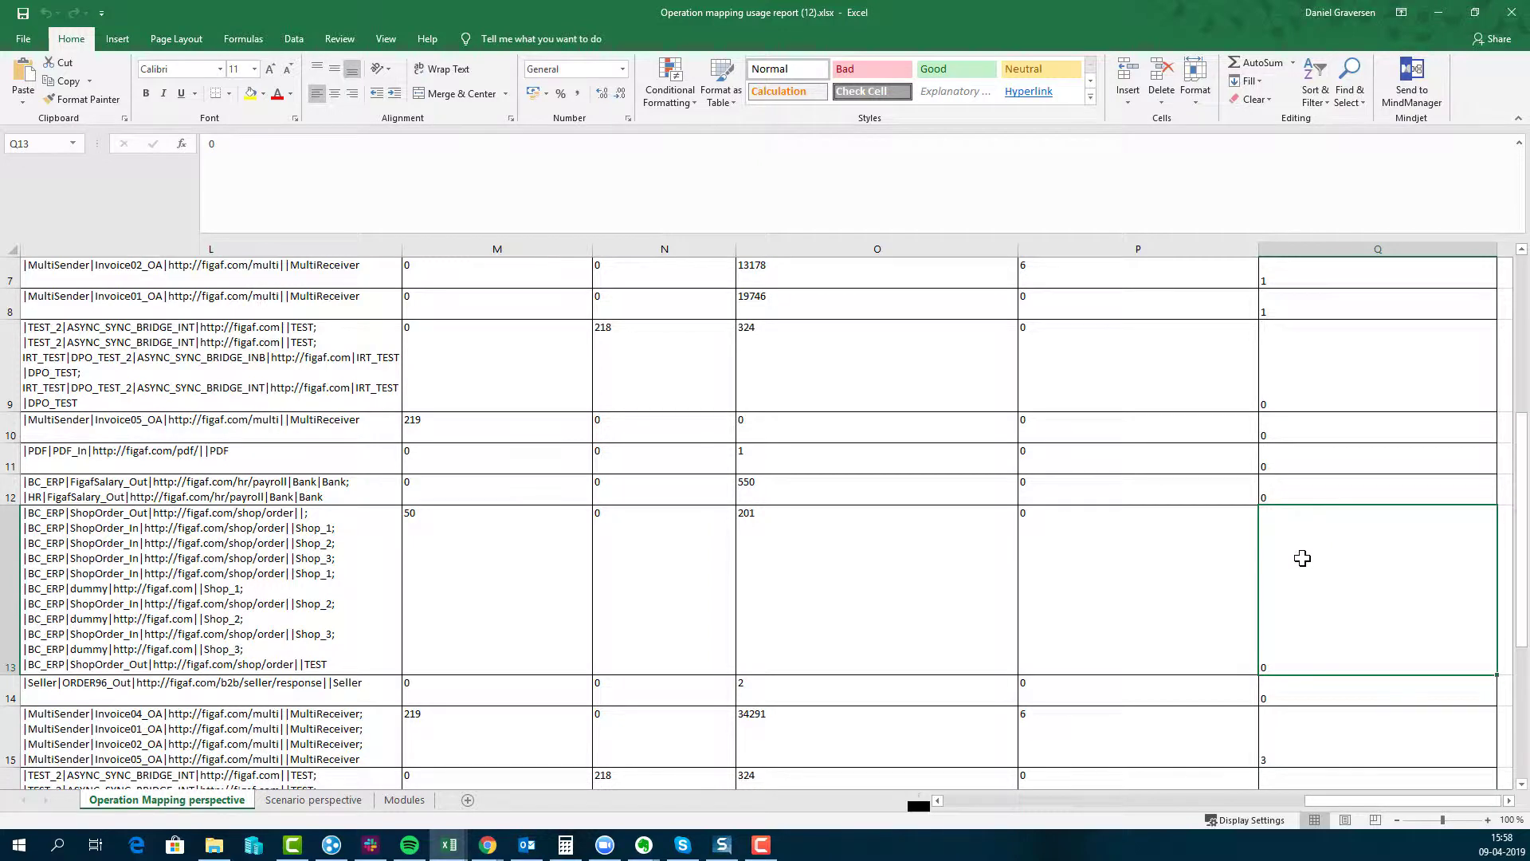
{"action": "scroll", "coordinate": [1303, 558], "scroll_direction": "up", "scroll_amount": 1}
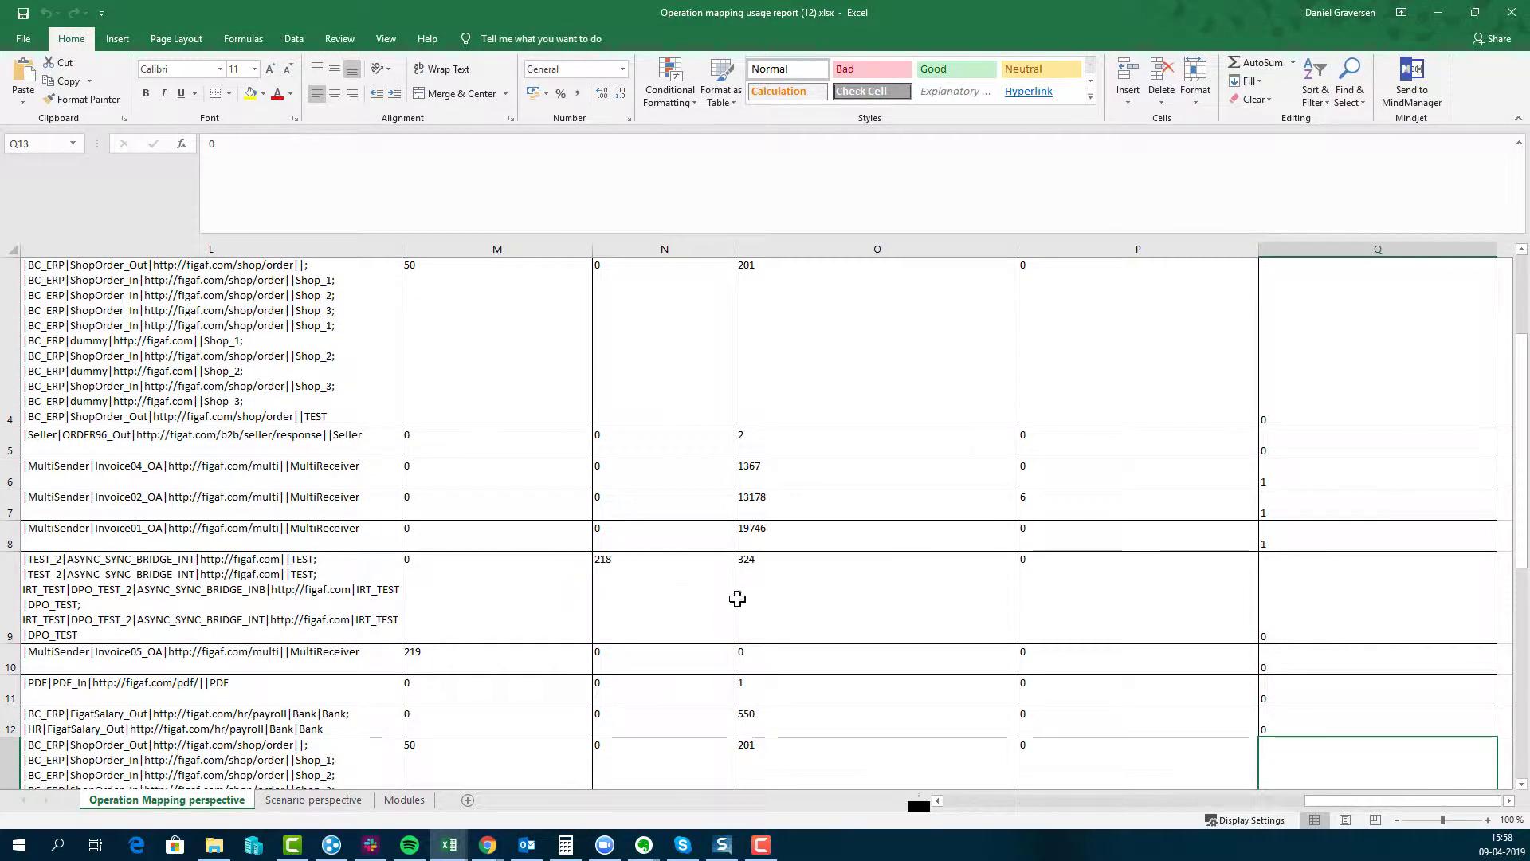
Compare the successful message count in row 9 with its number of test cases
{"action": "left_click", "coordinate": [707, 588]}
{"action": "left_click", "coordinate": [769, 587]}
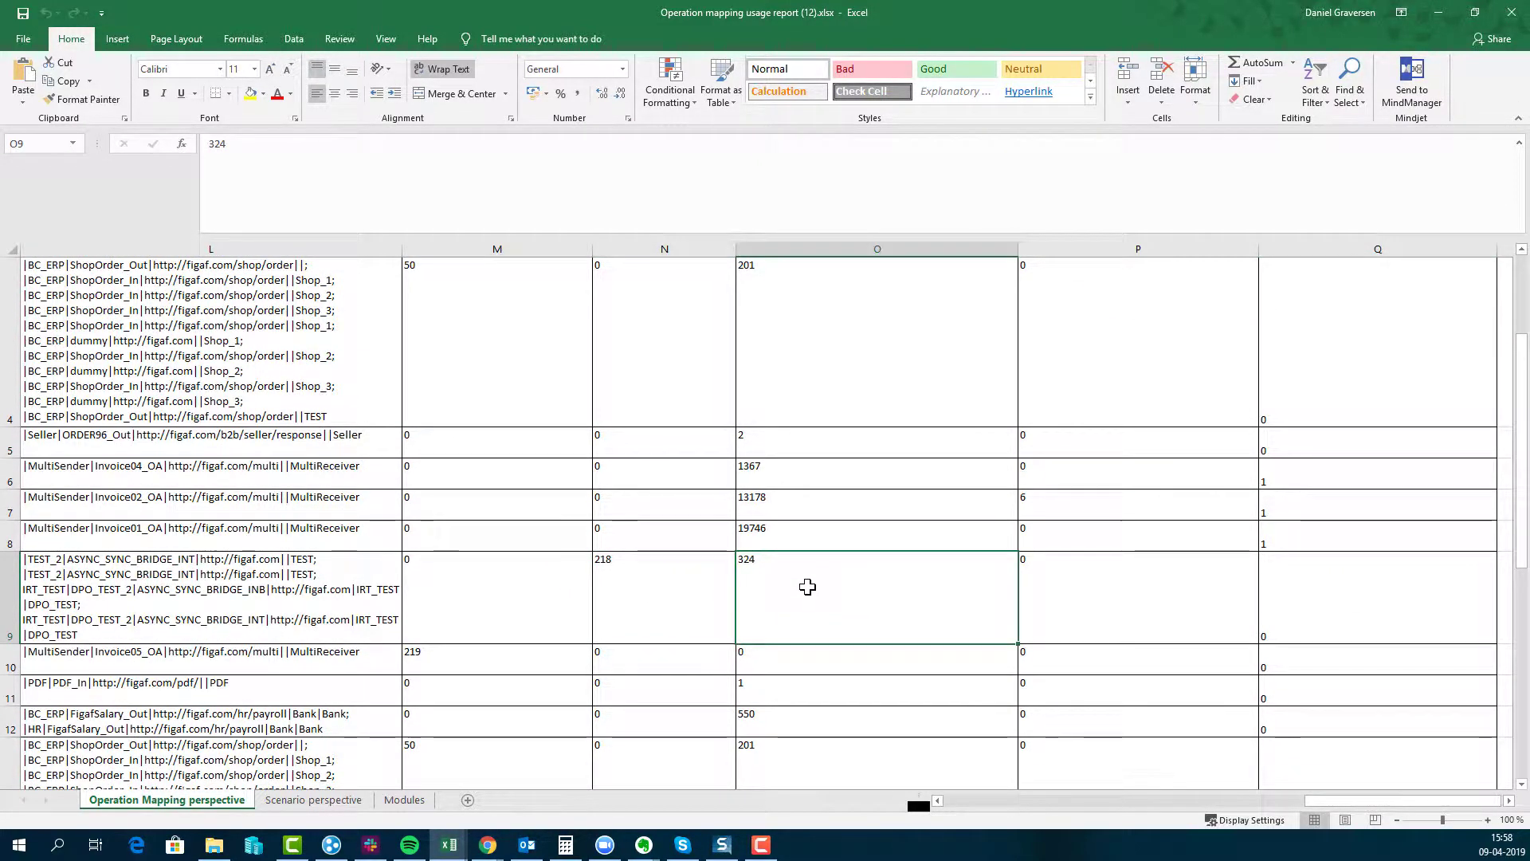
{"action": "scroll", "coordinate": [808, 588], "scroll_direction": "up", "scroll_amount": 1}
{"action": "scroll", "coordinate": [808, 588], "scroll_direction": "down", "scroll_amount": 1}
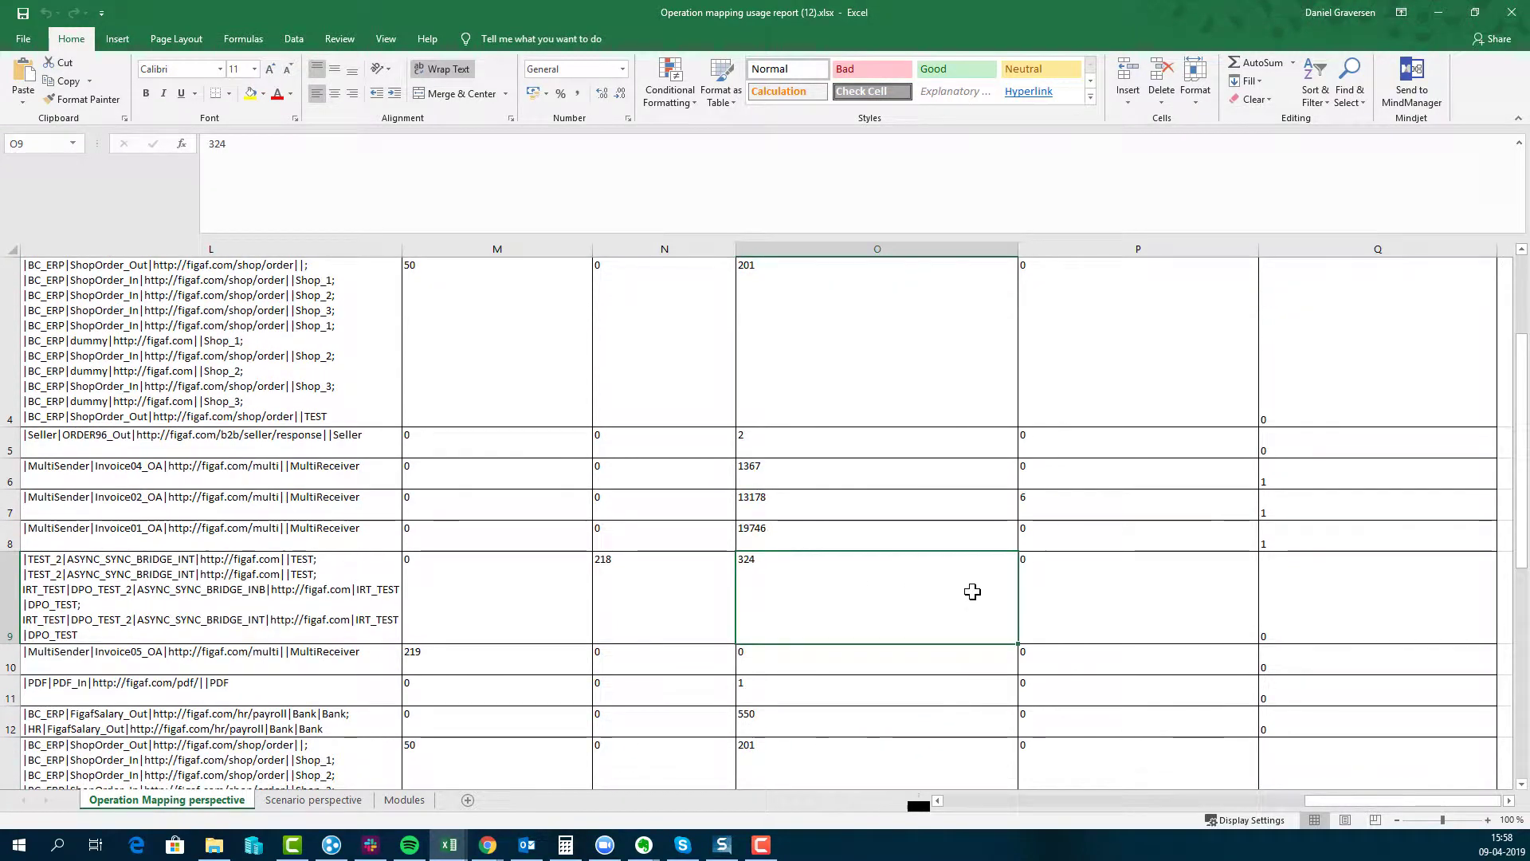
{"action": "left_click", "coordinate": [1293, 611]}
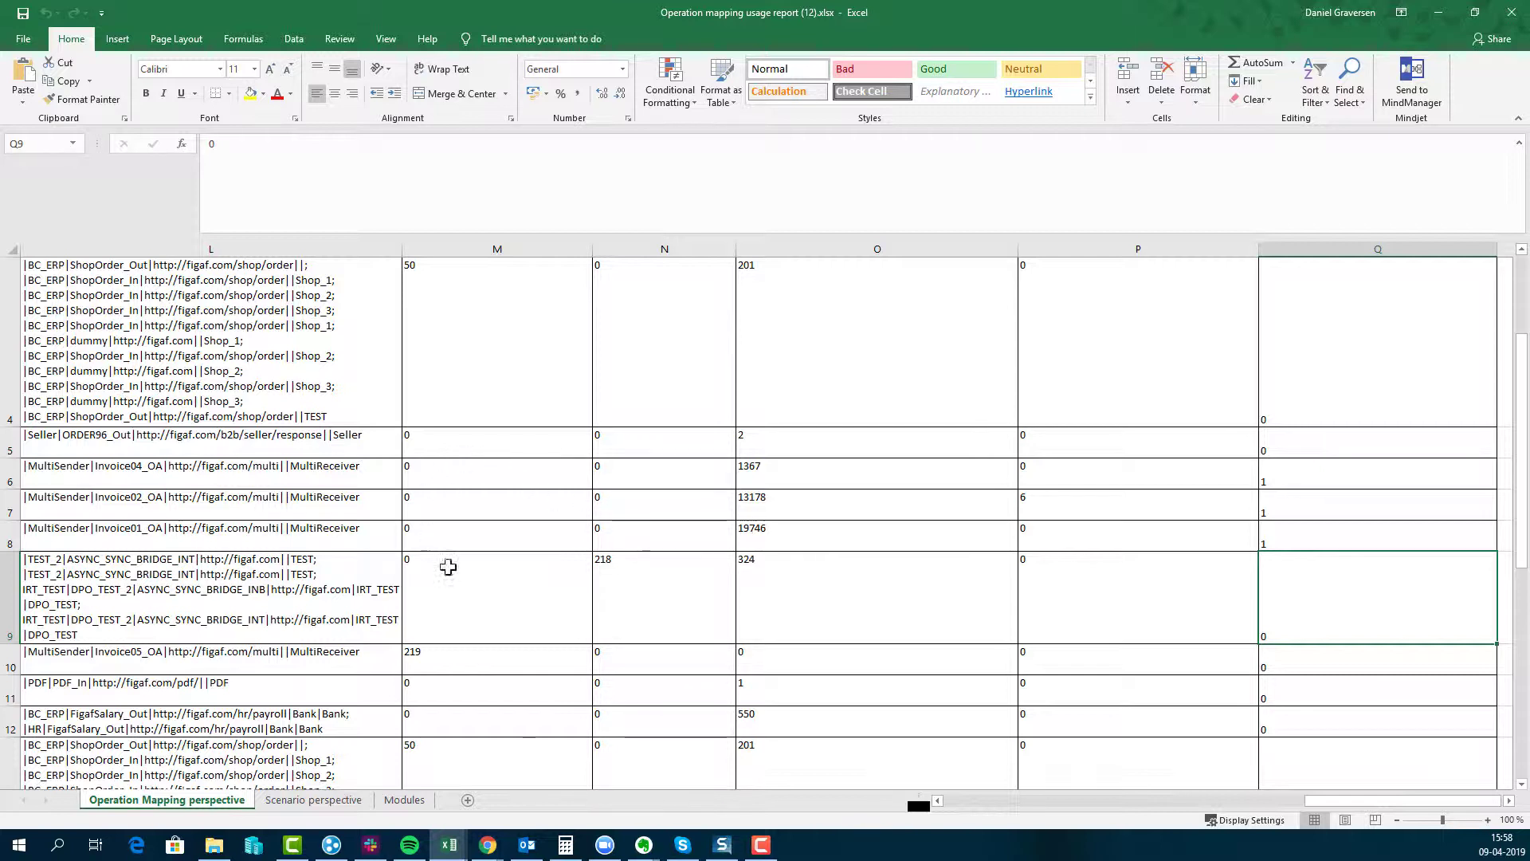
View the Modules sheet and inspect the module names, including IRT/SaveModule and localejbs/EdifactConverterModule
{"action": "left_click", "coordinate": [391, 801]}
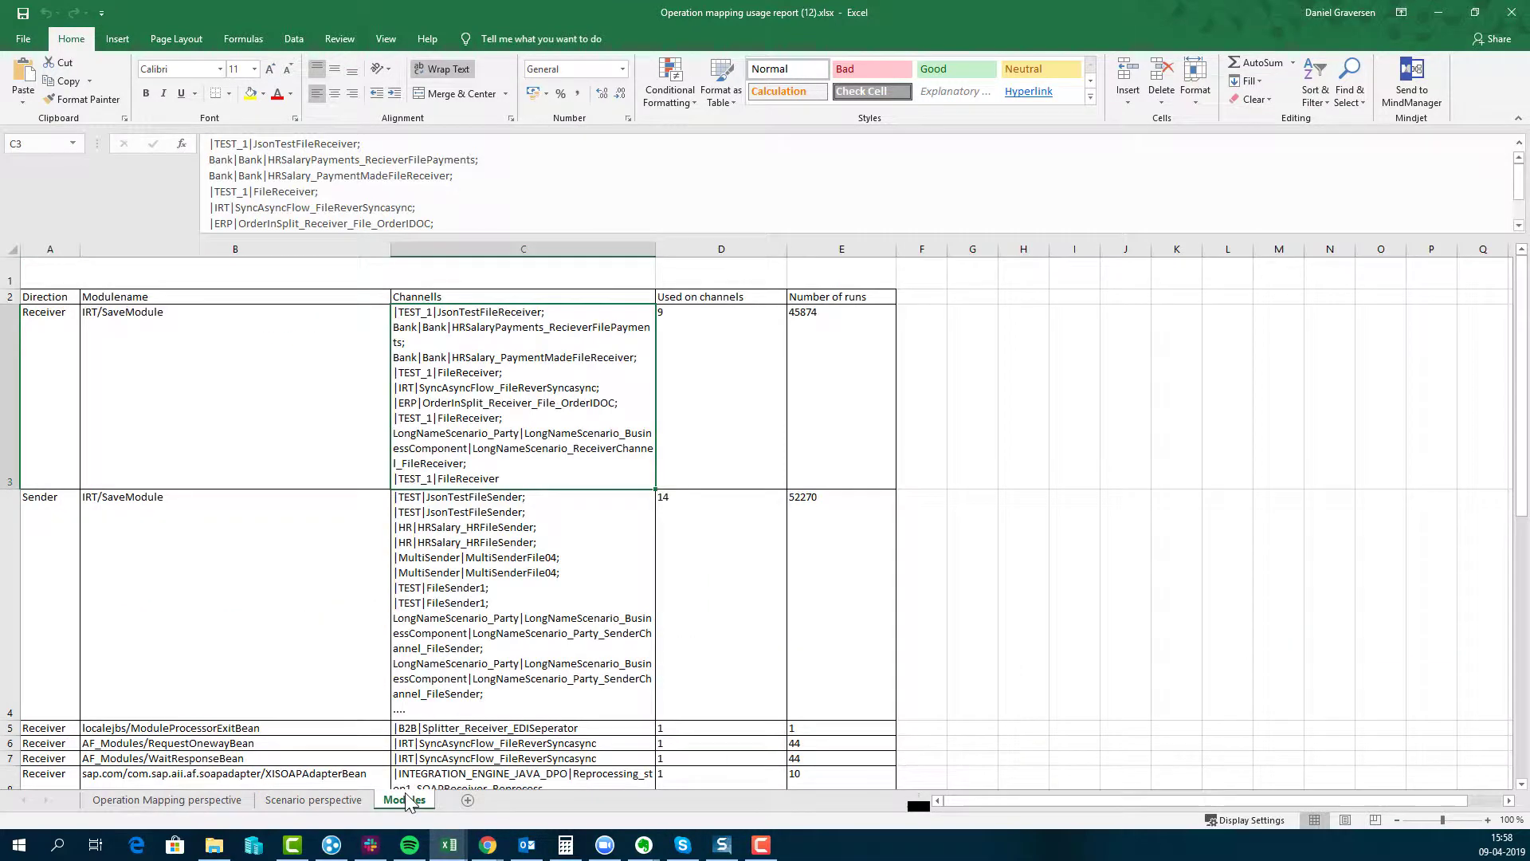
{"action": "left_click", "coordinate": [117, 371]}
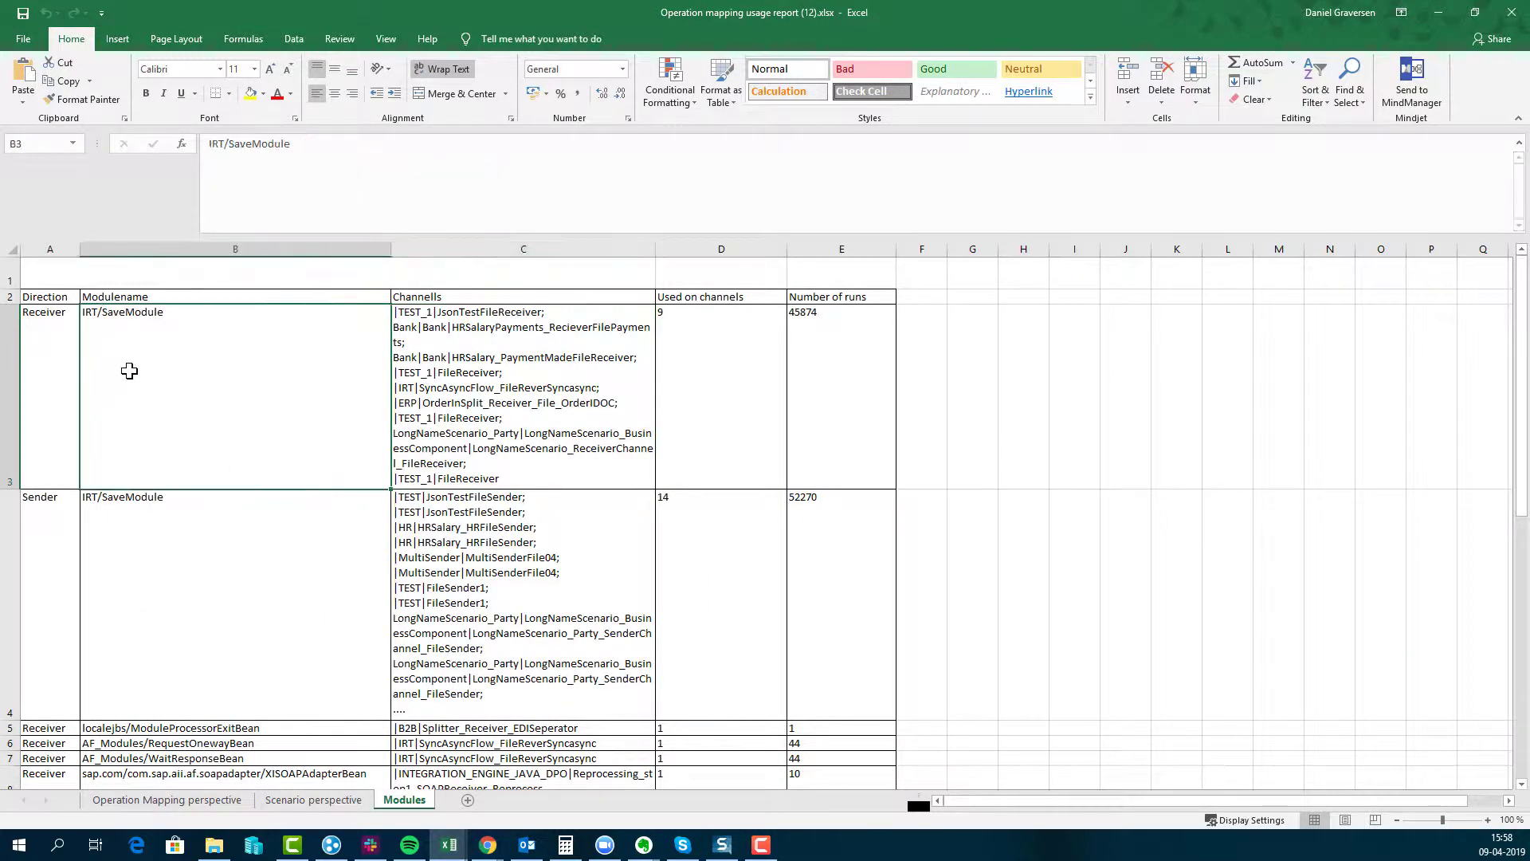
{"action": "left_click", "coordinate": [246, 529]}
{"action": "scroll", "coordinate": [399, 556], "scroll_direction": "down", "scroll_amount": 2}
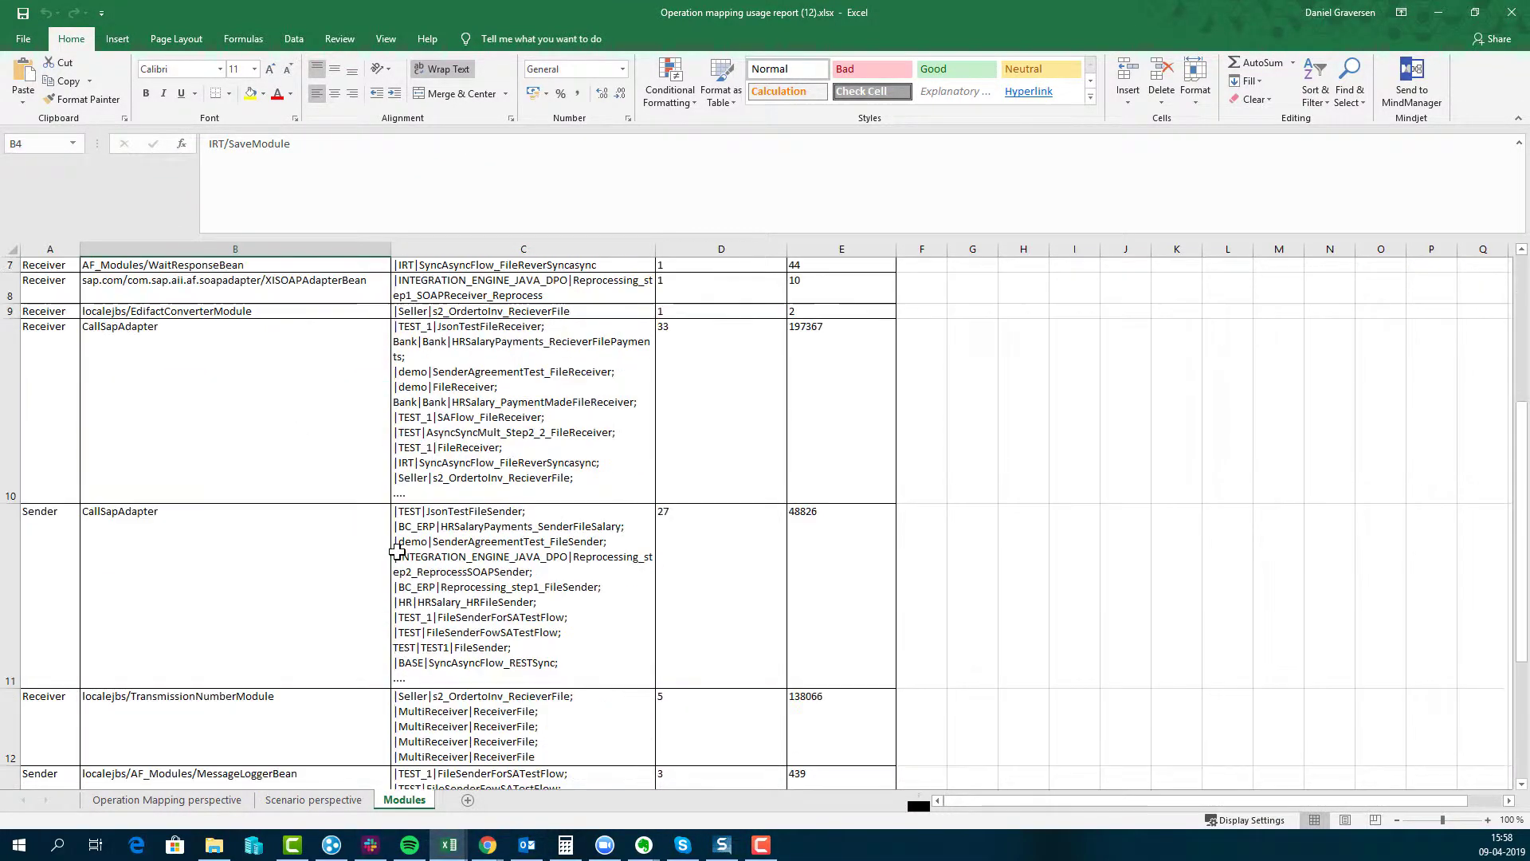
{"action": "left_click", "coordinate": [321, 314]}
{"action": "scroll", "coordinate": [730, 372], "scroll_direction": "up", "scroll_amount": 1}
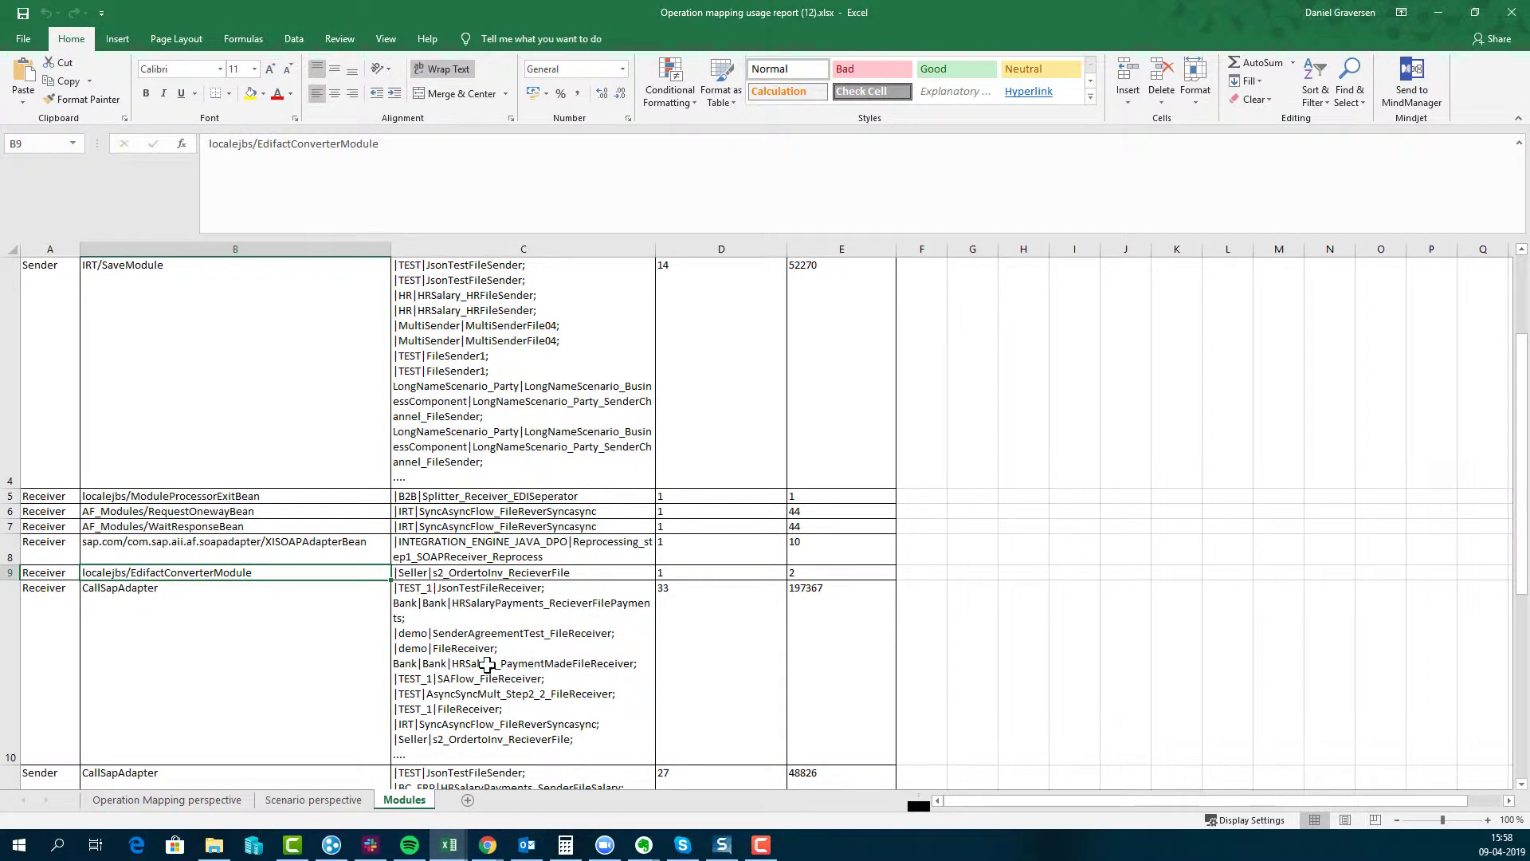
Inspect the channels using the sender CallSapAdapter module and review the remaining modules down to the end of the sheet
{"action": "scroll", "coordinate": [486, 665], "scroll_direction": "down", "scroll_amount": 1}
{"action": "scroll", "coordinate": [486, 665], "scroll_direction": "down", "scroll_amount": 1}
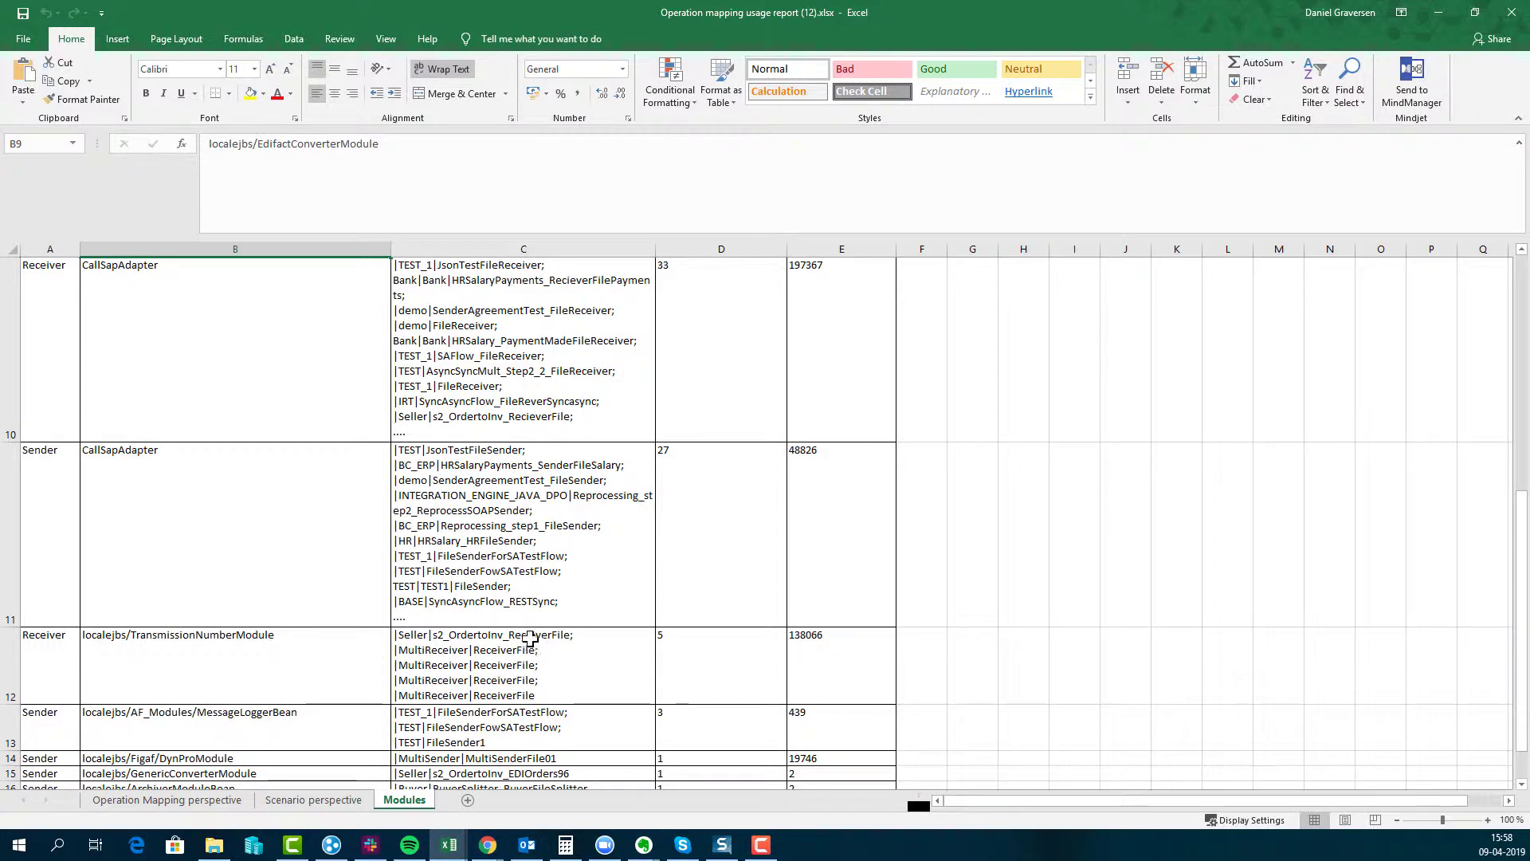
{"action": "left_click", "coordinate": [507, 598]}
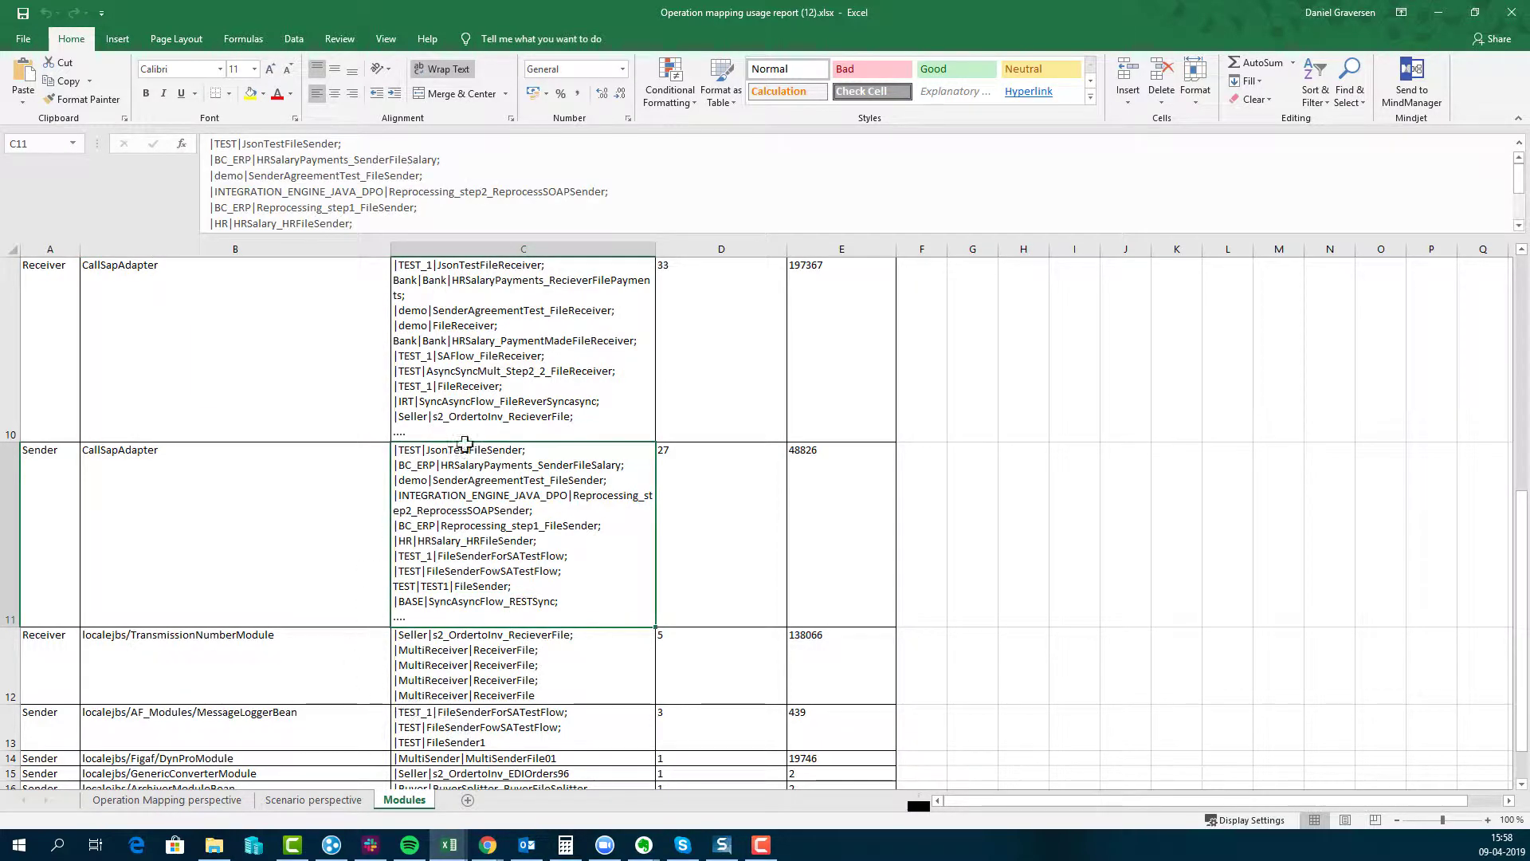
{"action": "scroll", "coordinate": [531, 197], "scroll_direction": "down", "scroll_amount": 2}
{"action": "scroll", "coordinate": [530, 200], "scroll_direction": "up", "scroll_amount": 2}
{"action": "scroll", "coordinate": [164, 632], "scroll_direction": "down", "scroll_amount": 1}
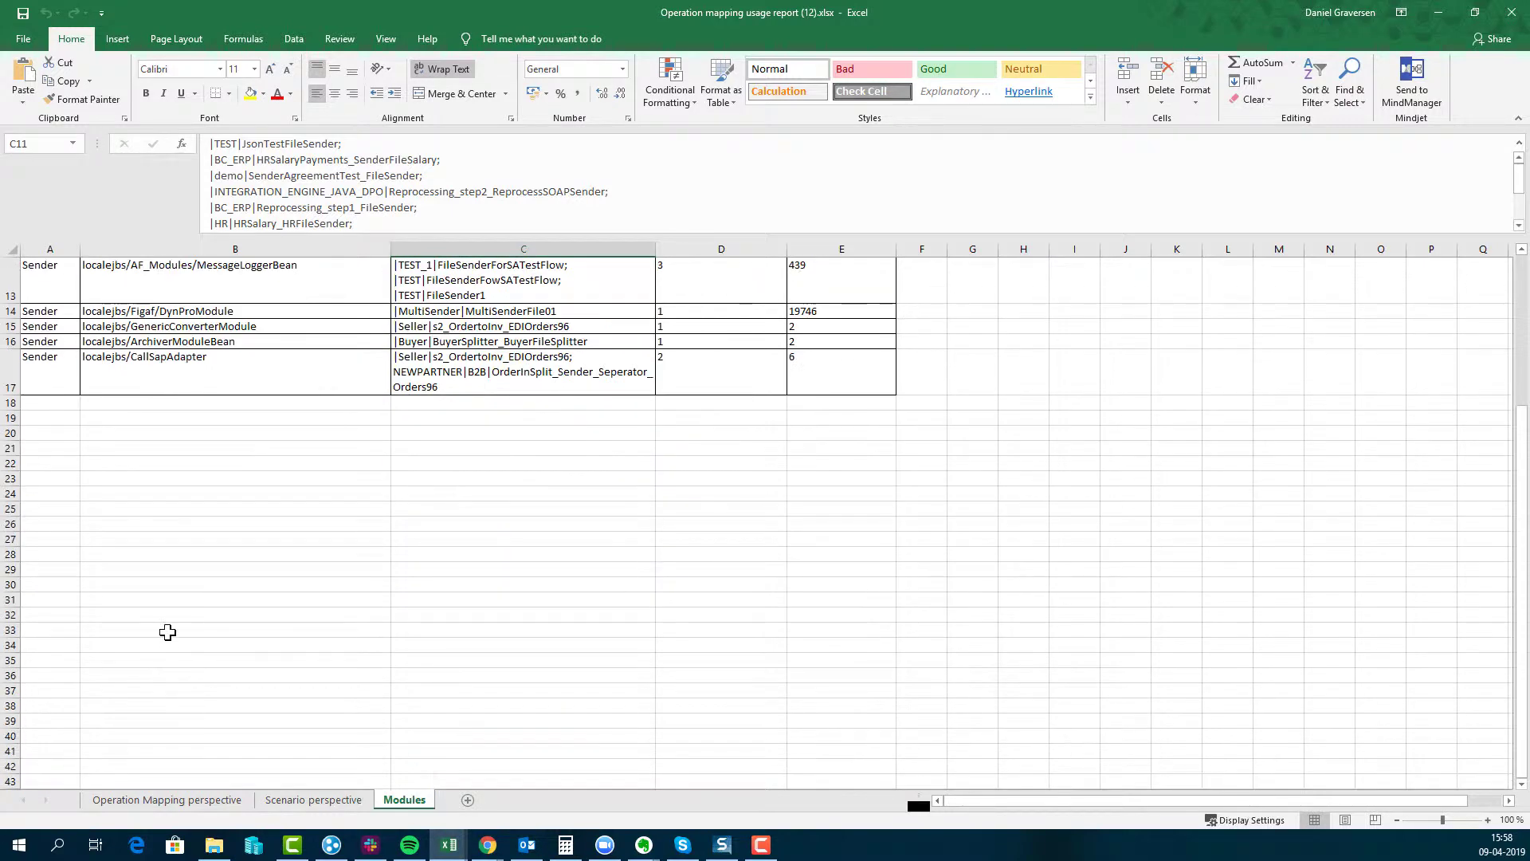
{"action": "scroll", "coordinate": [174, 642], "scroll_direction": "up", "scroll_amount": 1}
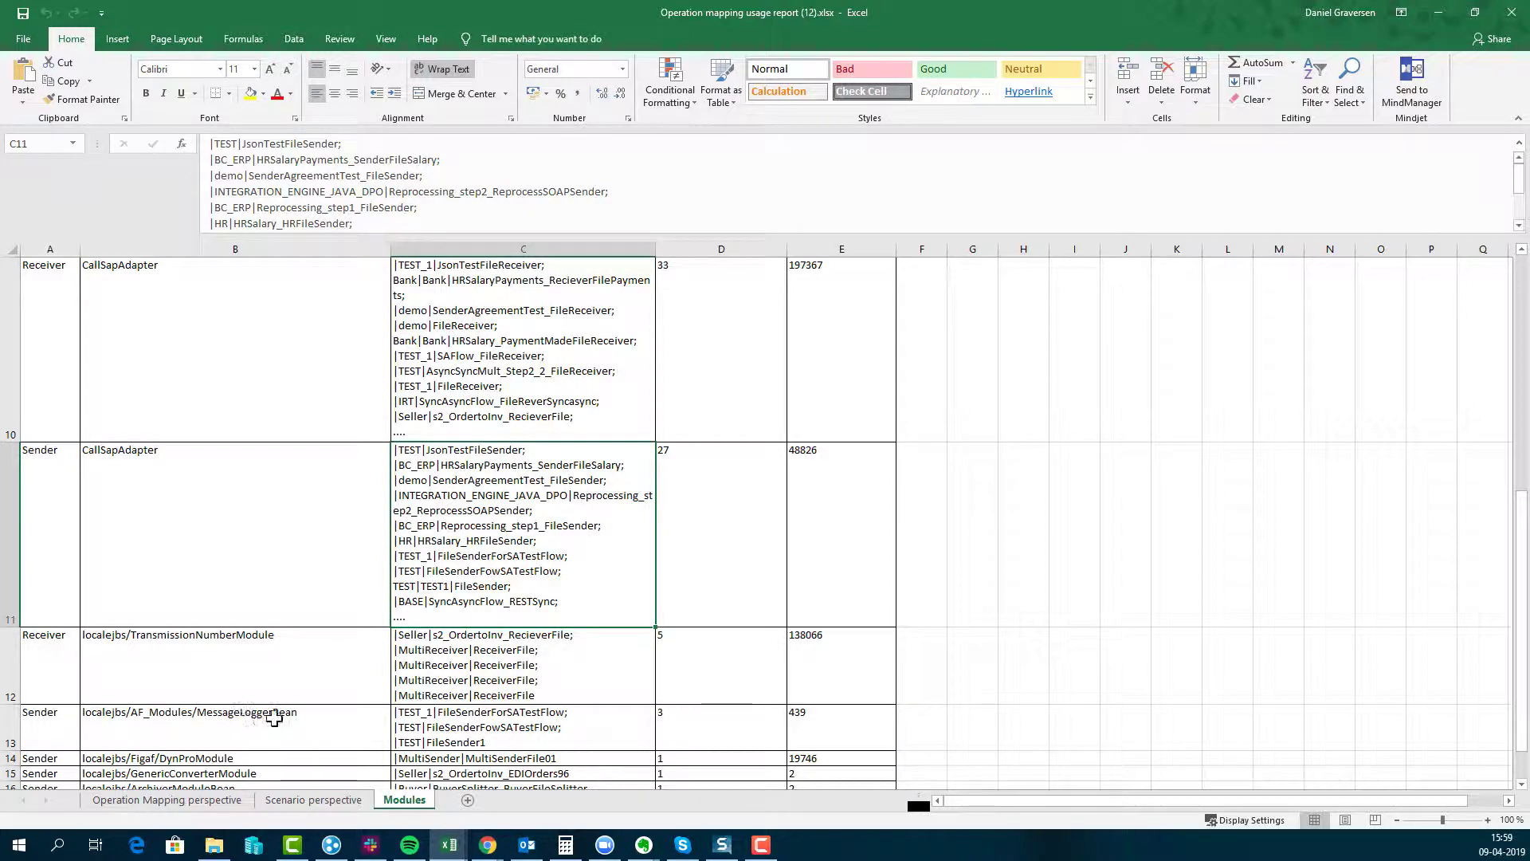
Return to the Operation Mapping perspective sheet and examine the identifying columns of its last mapping rows
{"action": "left_click", "coordinate": [242, 801]}
{"action": "scroll", "coordinate": [307, 701], "scroll_direction": "down", "scroll_amount": 4}
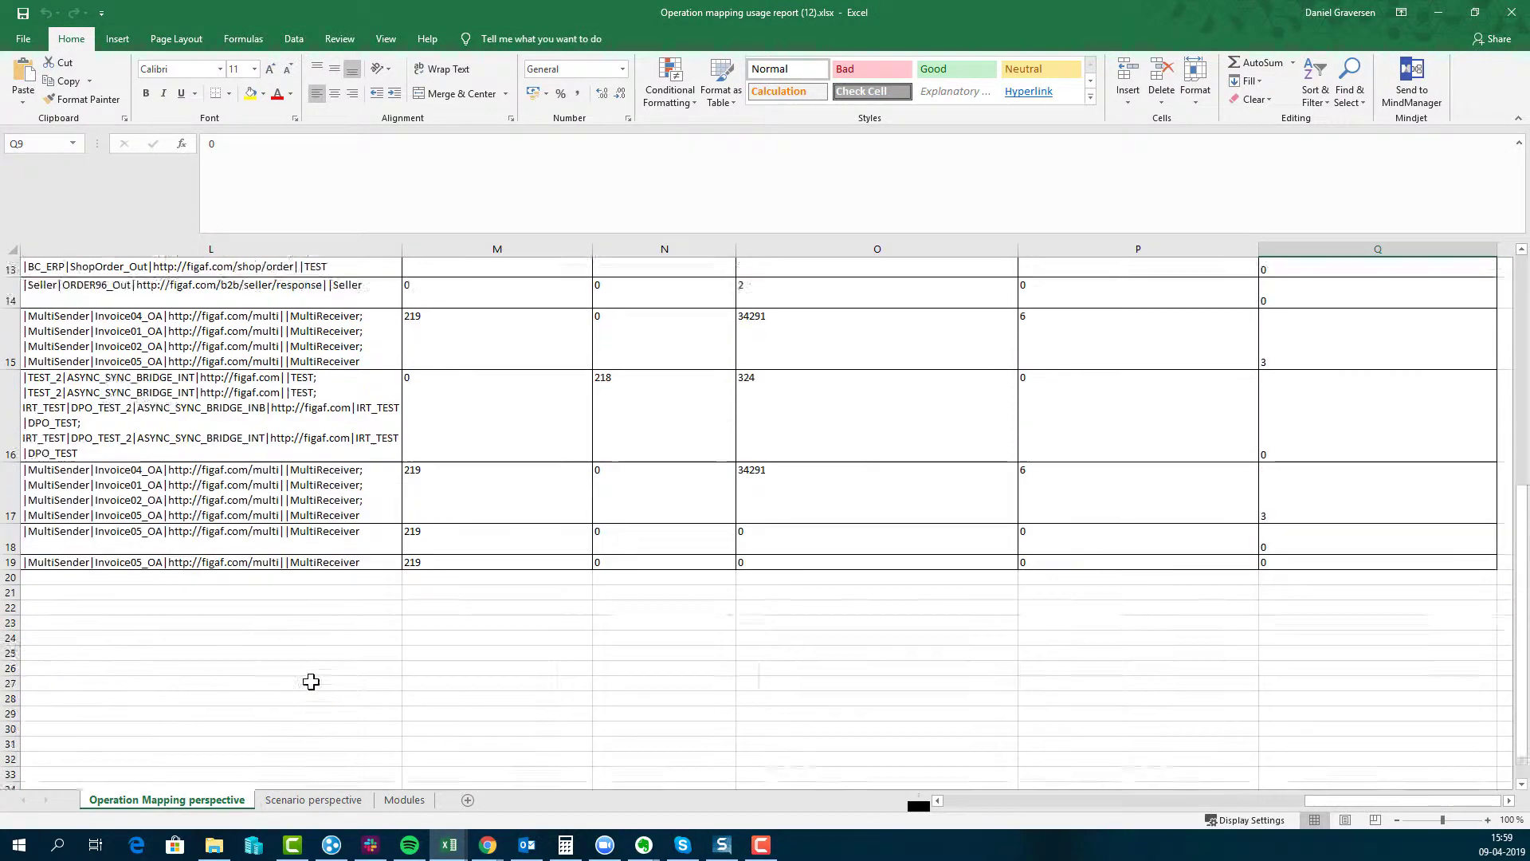
{"action": "scroll", "coordinate": [311, 681], "scroll_direction": "up", "scroll_amount": 1}
{"action": "left_click_drag", "start_coordinate": [317, 684], "coordinate": [48, 667]}
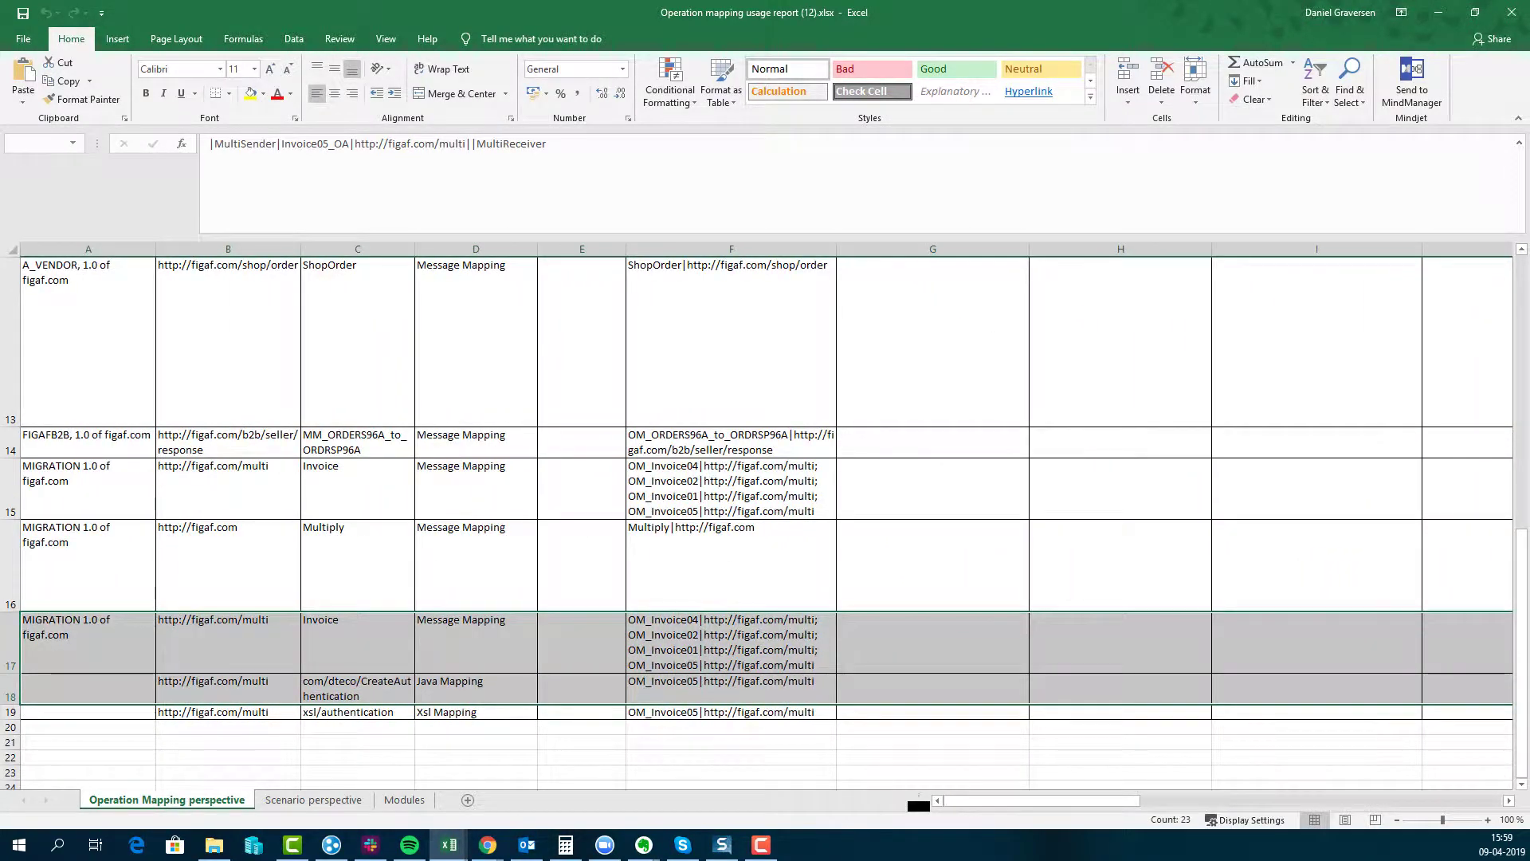
{"action": "left_click", "coordinate": [550, 690]}
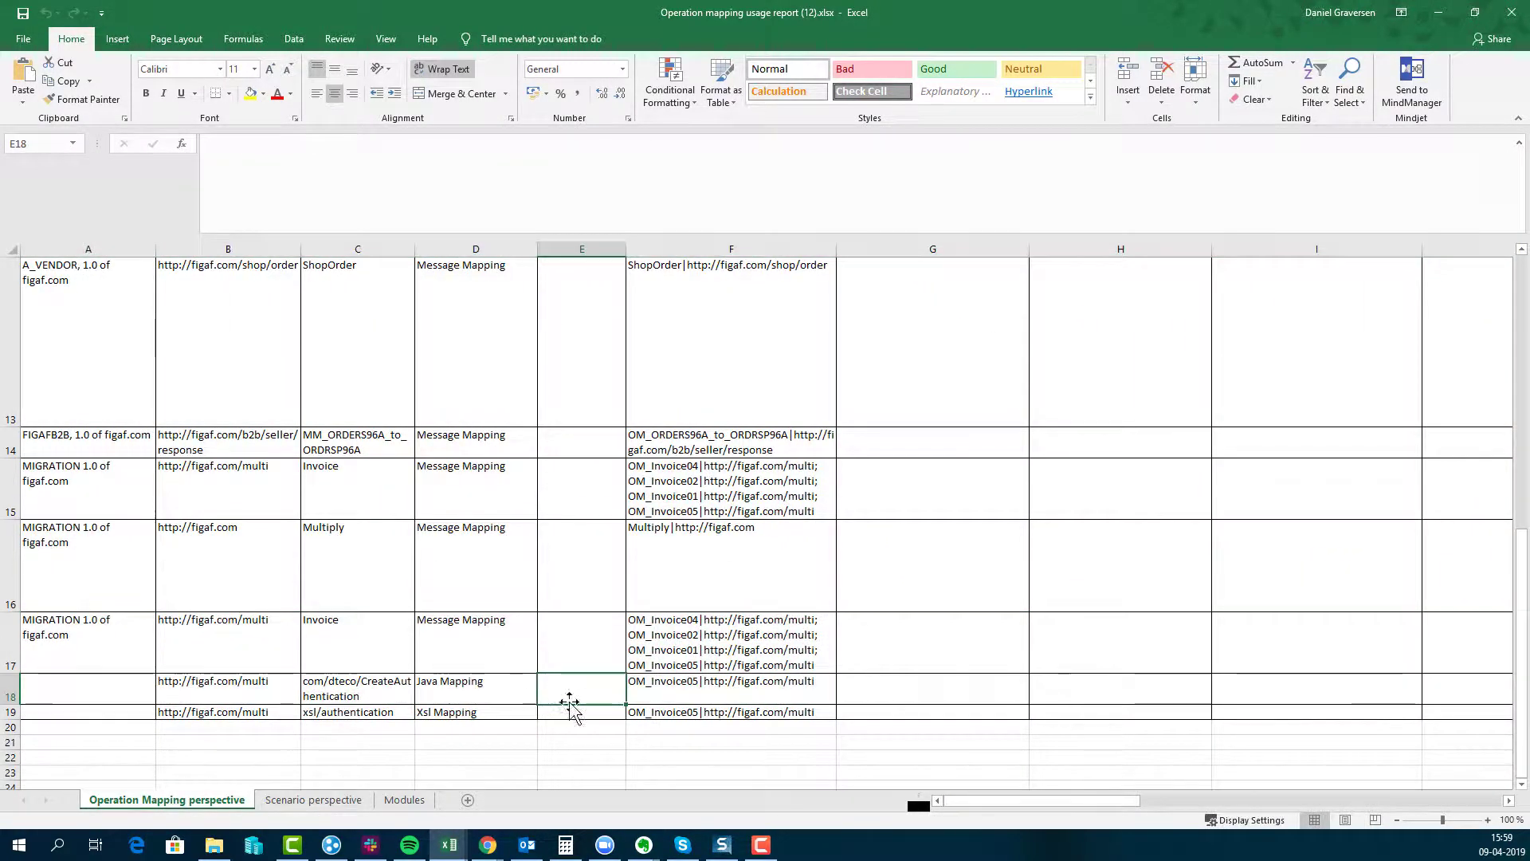